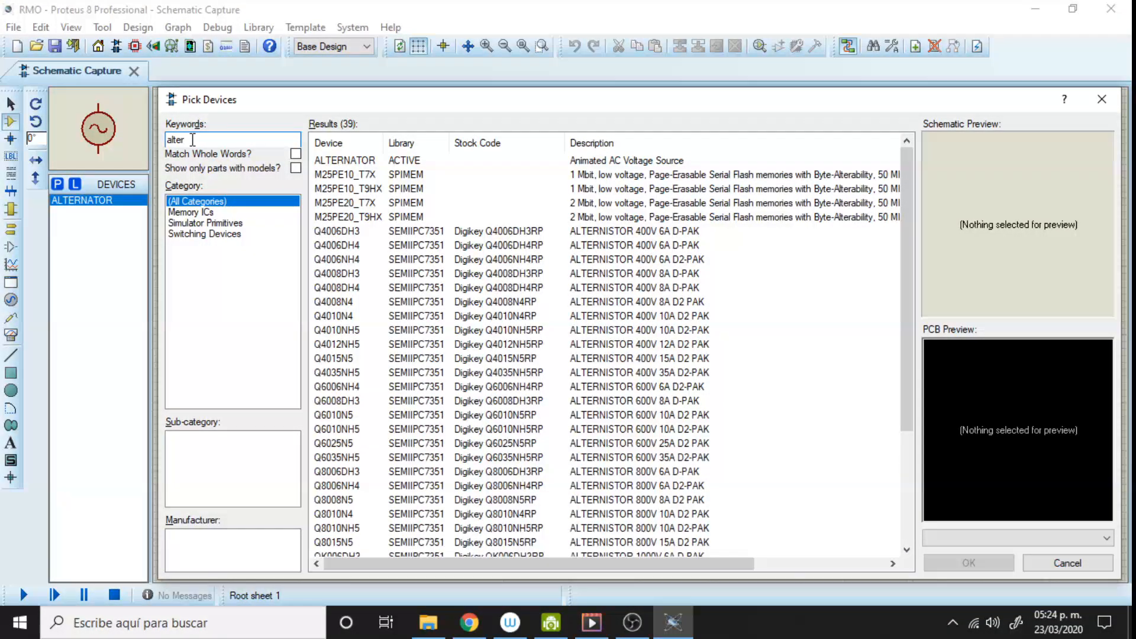
Step: Add the ALTERNATOR from the ACTIVE library and the generic DIODE from the DEVICE library to the device list
click(341, 160)
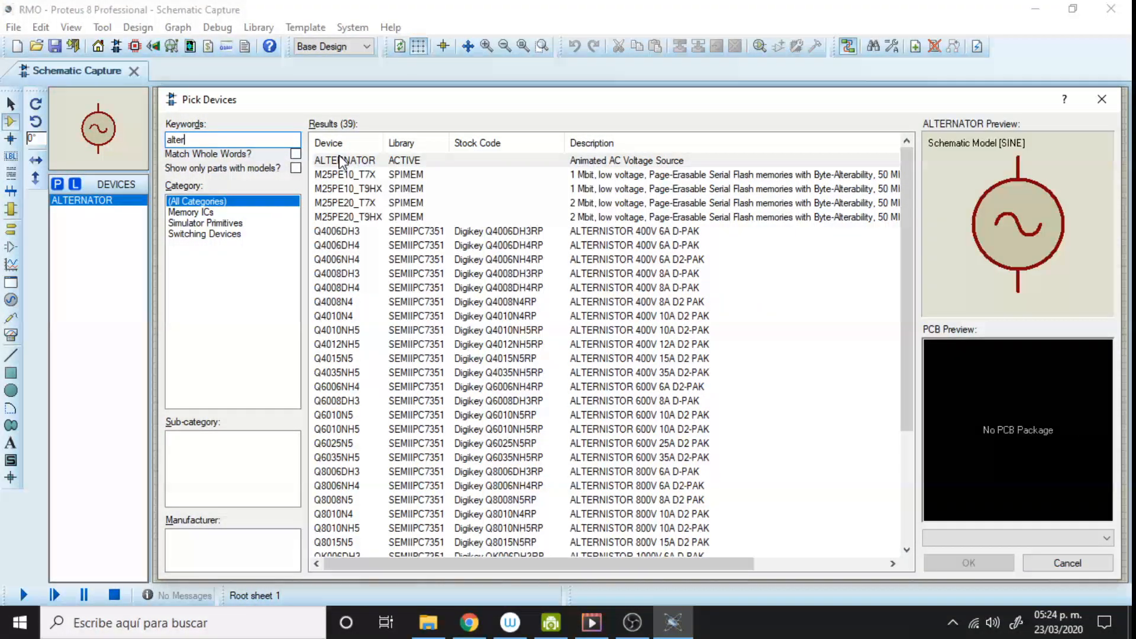
click(968, 562)
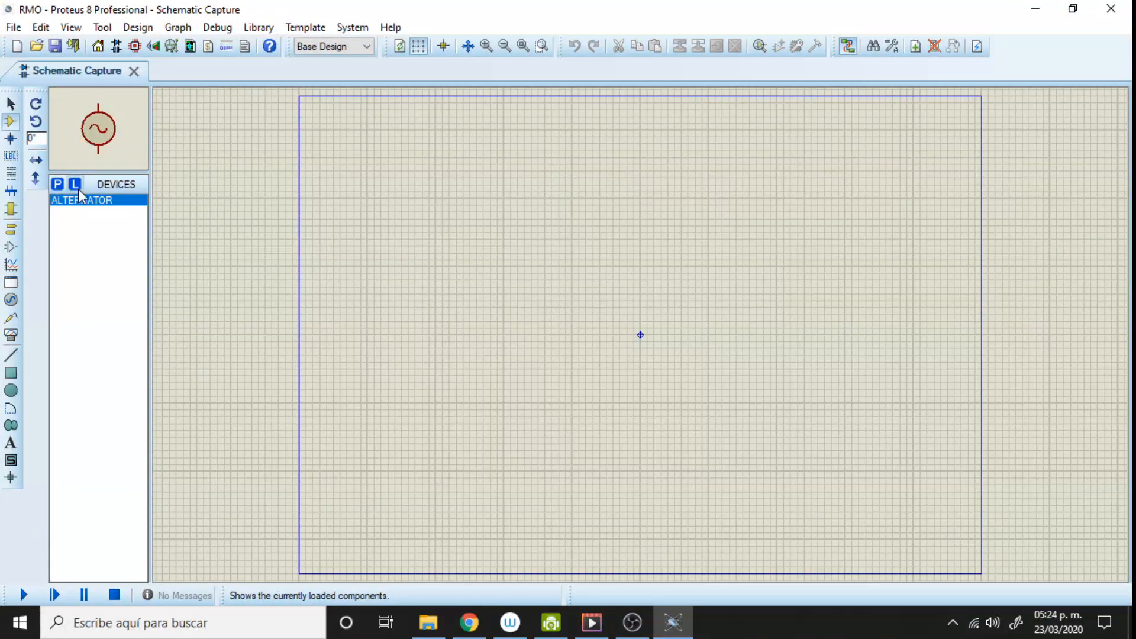
click(57, 184)
text(diode)
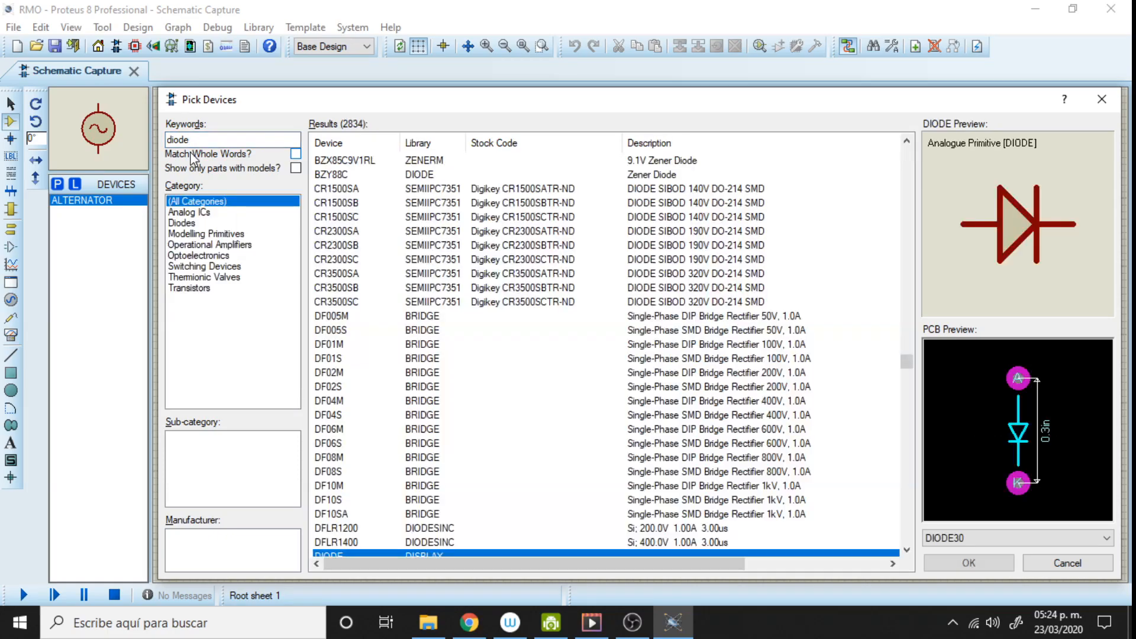
scroll(518, 532, down, 2)
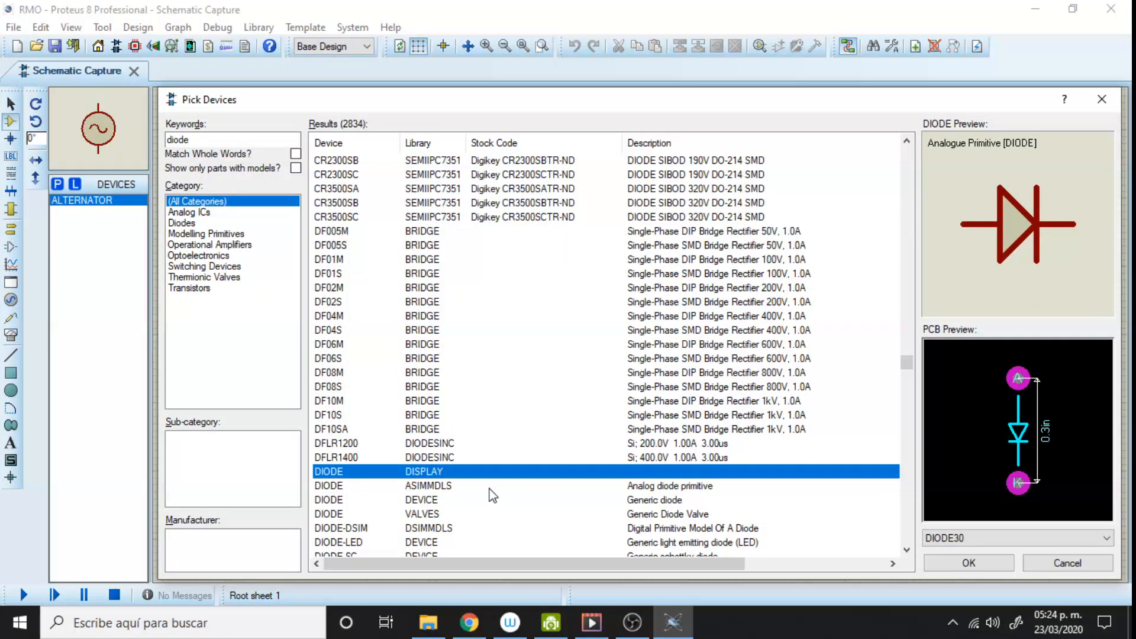
click(451, 501)
click(1037, 570)
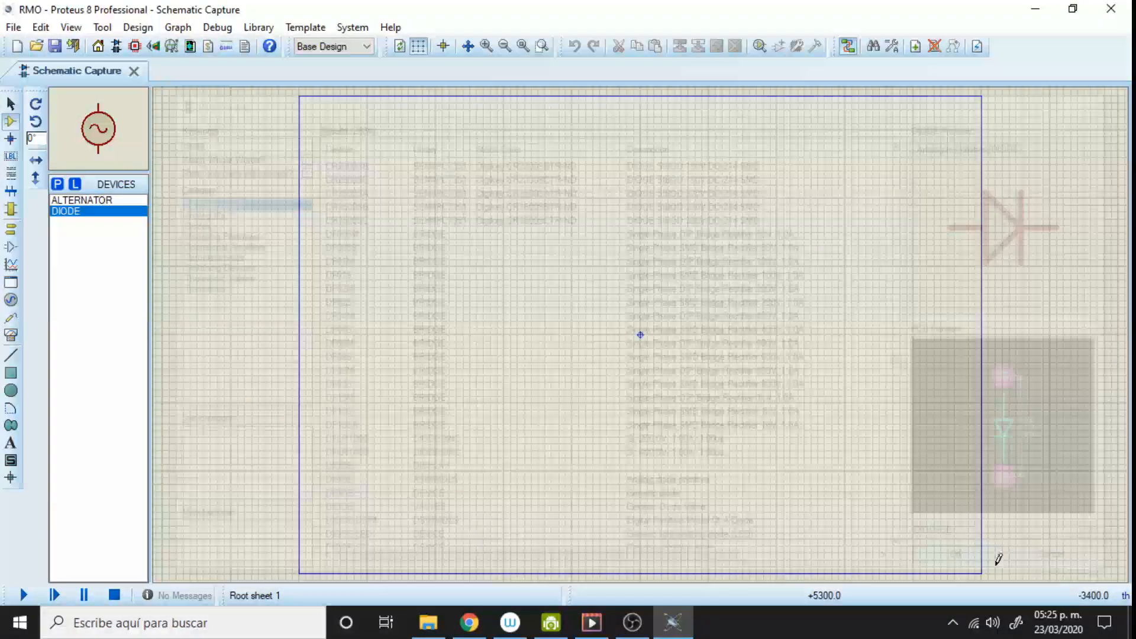
Step: Search the parts library for "res" and add the generic RES resistor to the device list
click(53, 187)
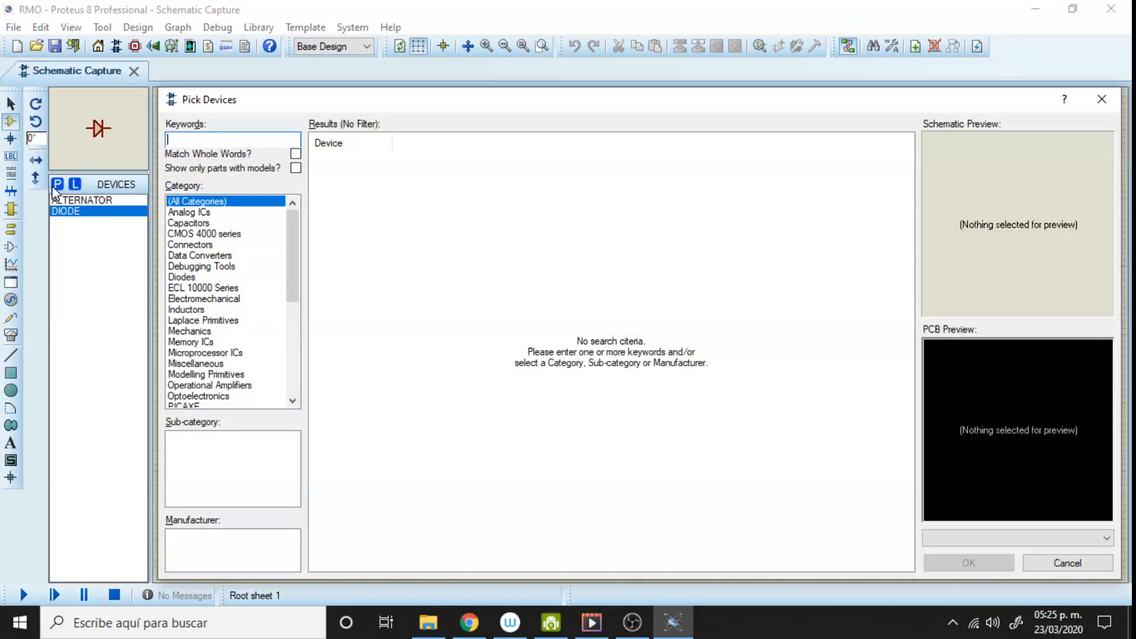
text(res)
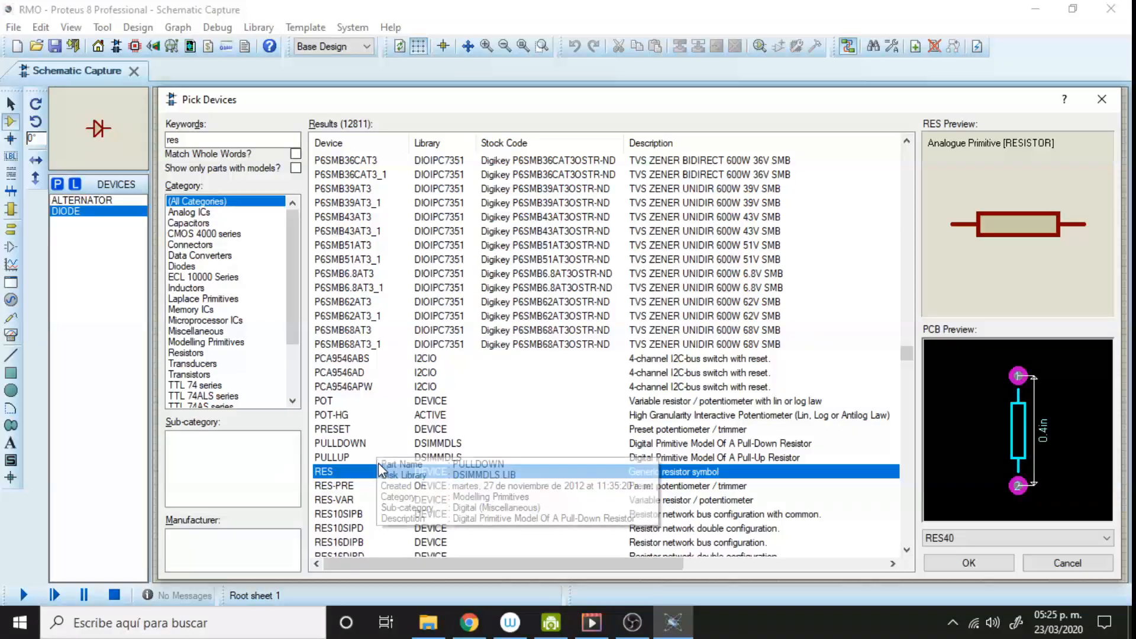
click(969, 563)
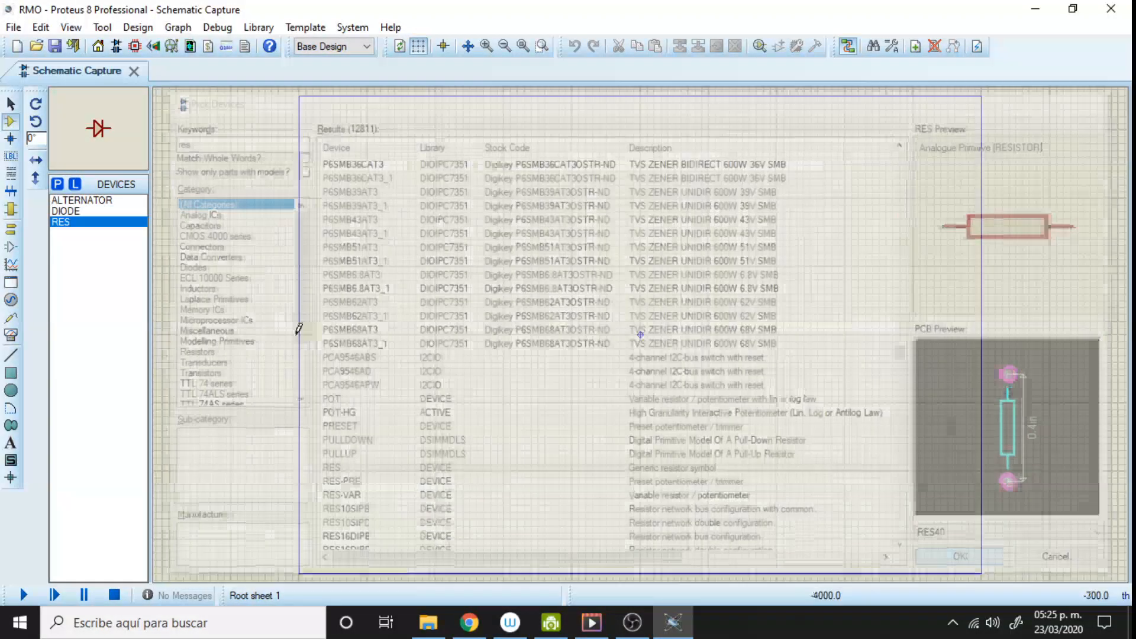
Step: Place an alternator in the upper-left part of the schematic sheet and show the available terminals
click(80, 200)
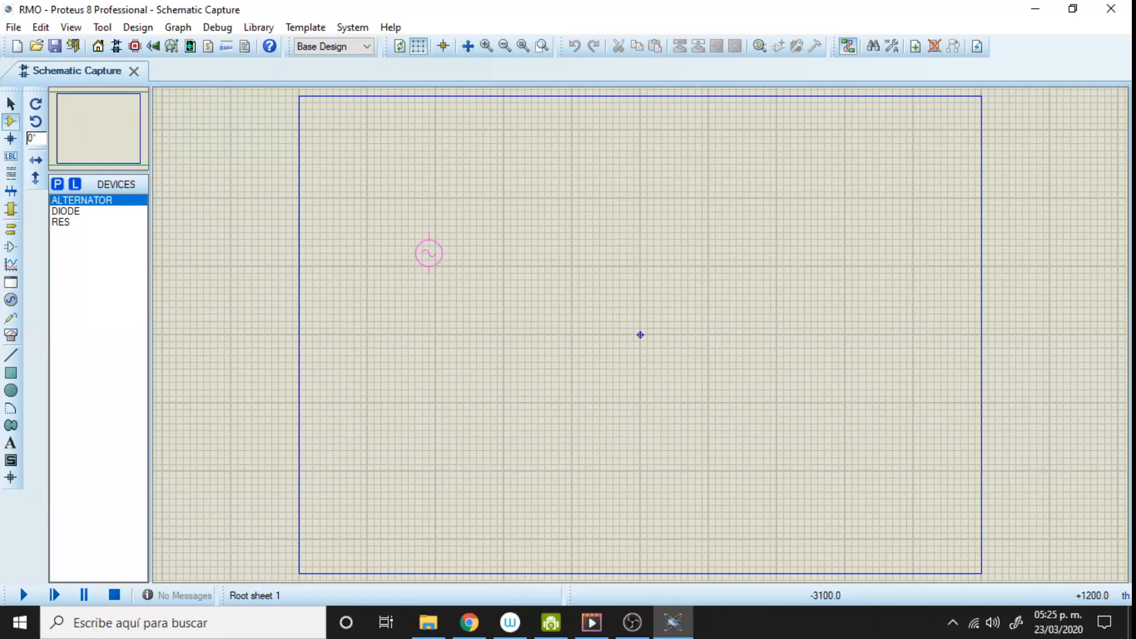
click(429, 254)
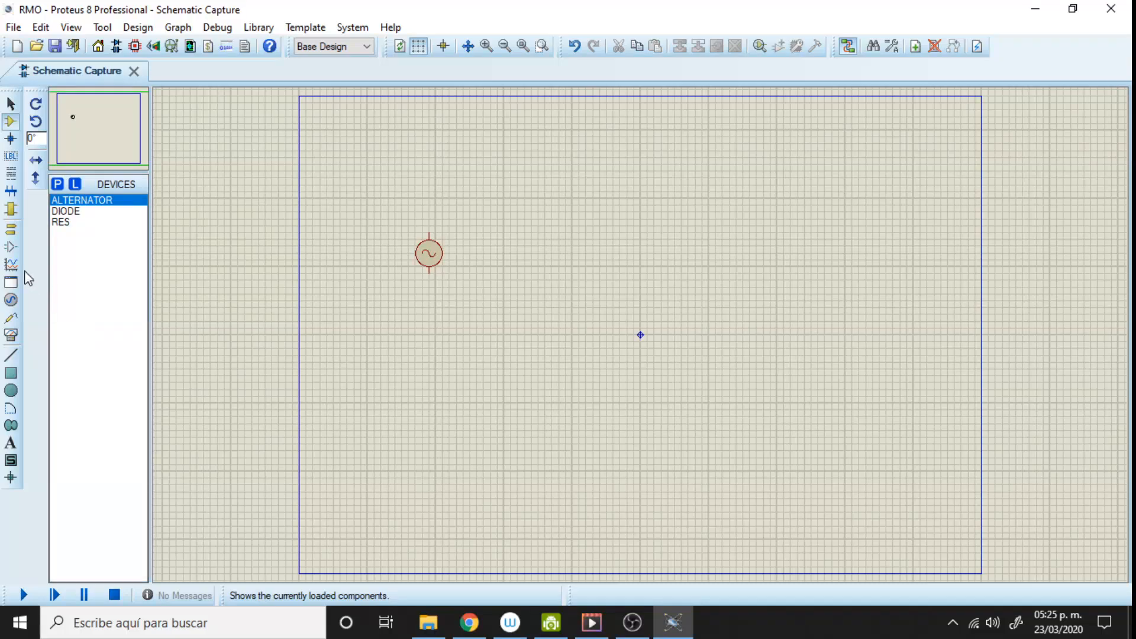
click(10, 229)
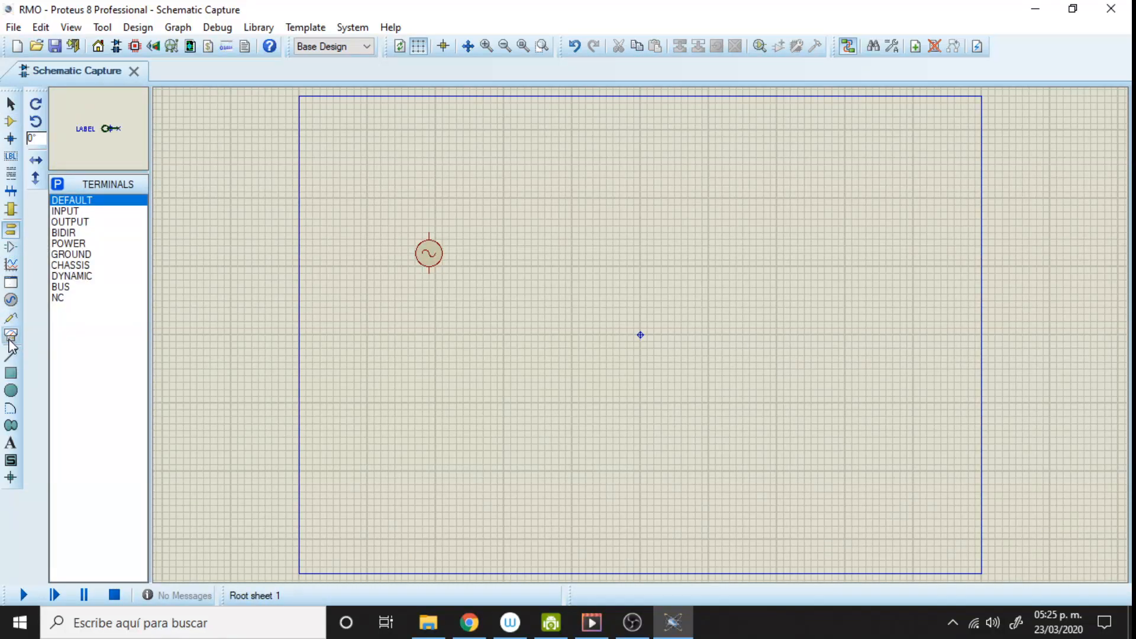
Step: Set the alternator's amplitude to 14 V and its frequency to 100 Hz
double_click(431, 266)
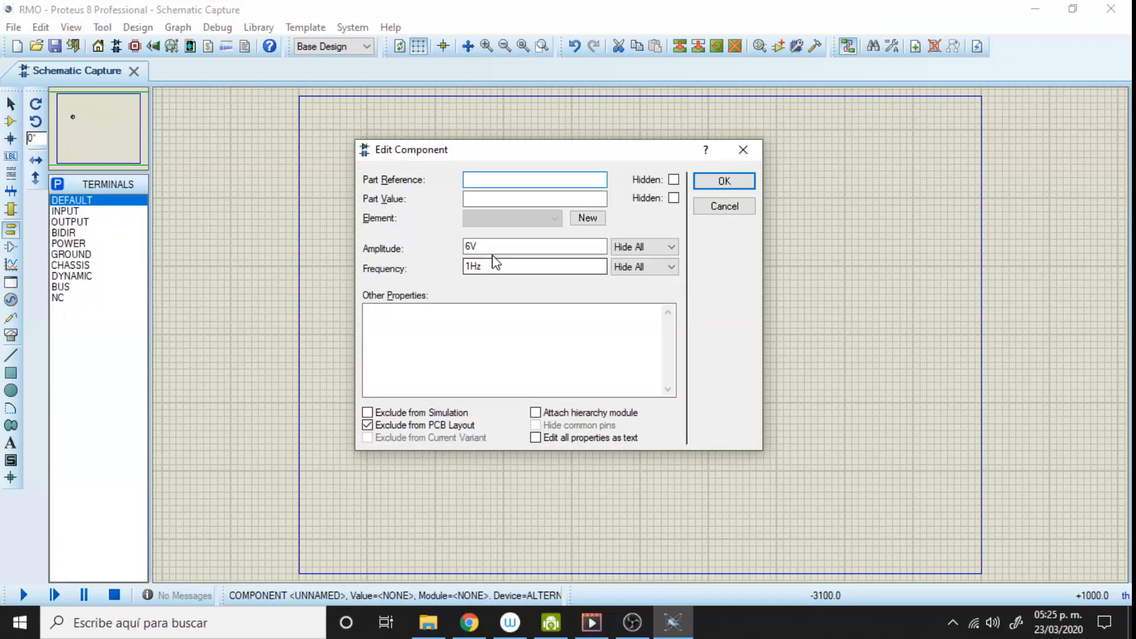
click(491, 247)
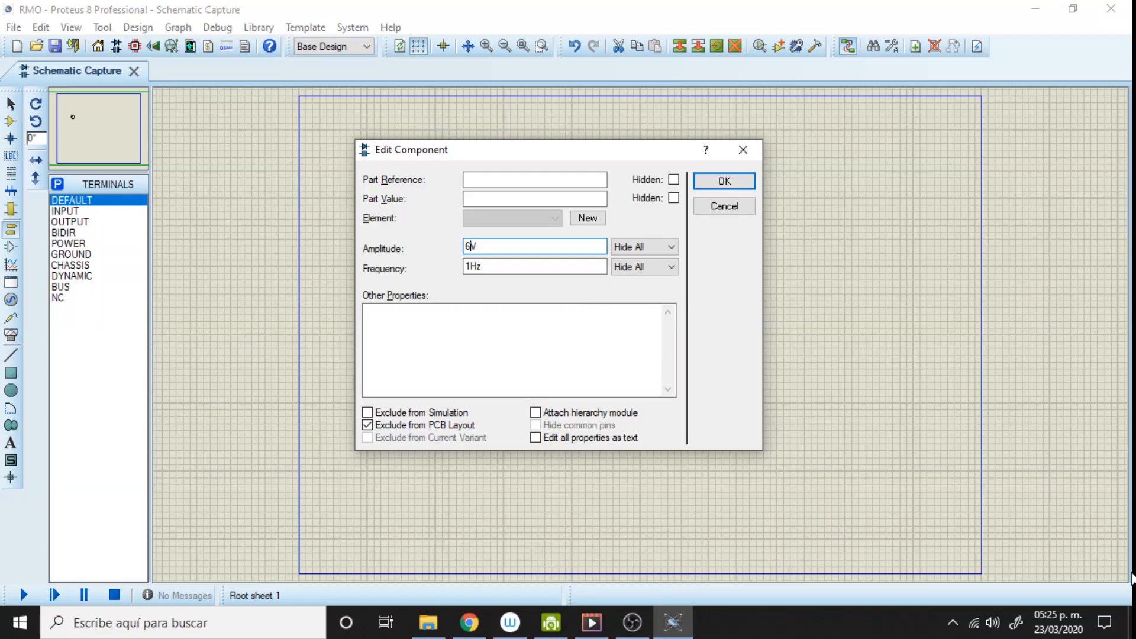
text(14)
click(490, 266)
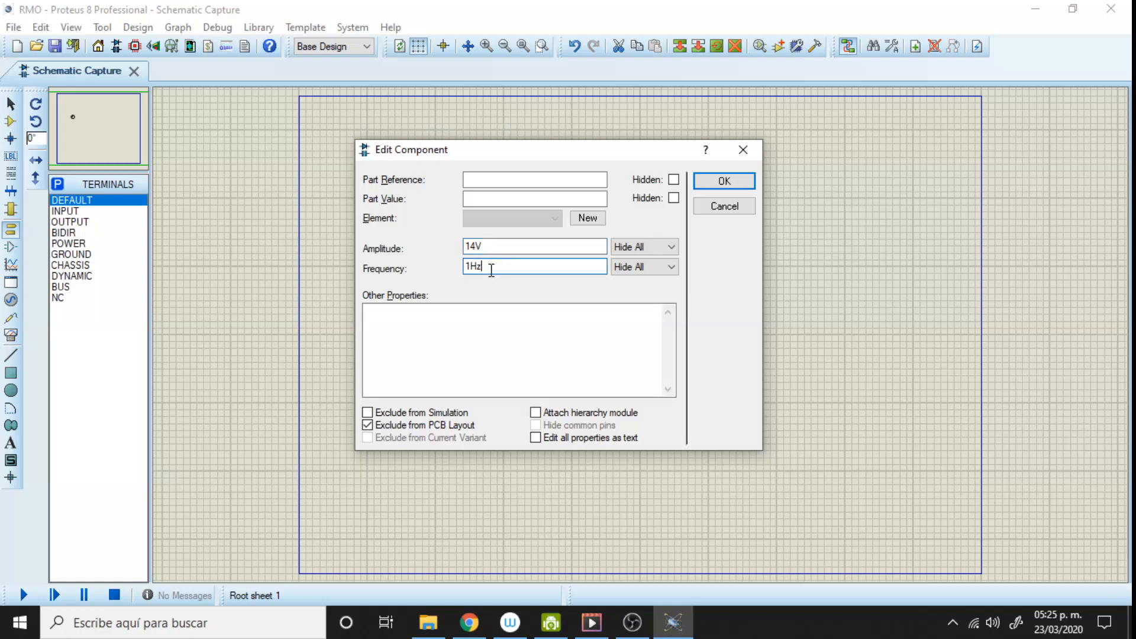
key(shift+F10)
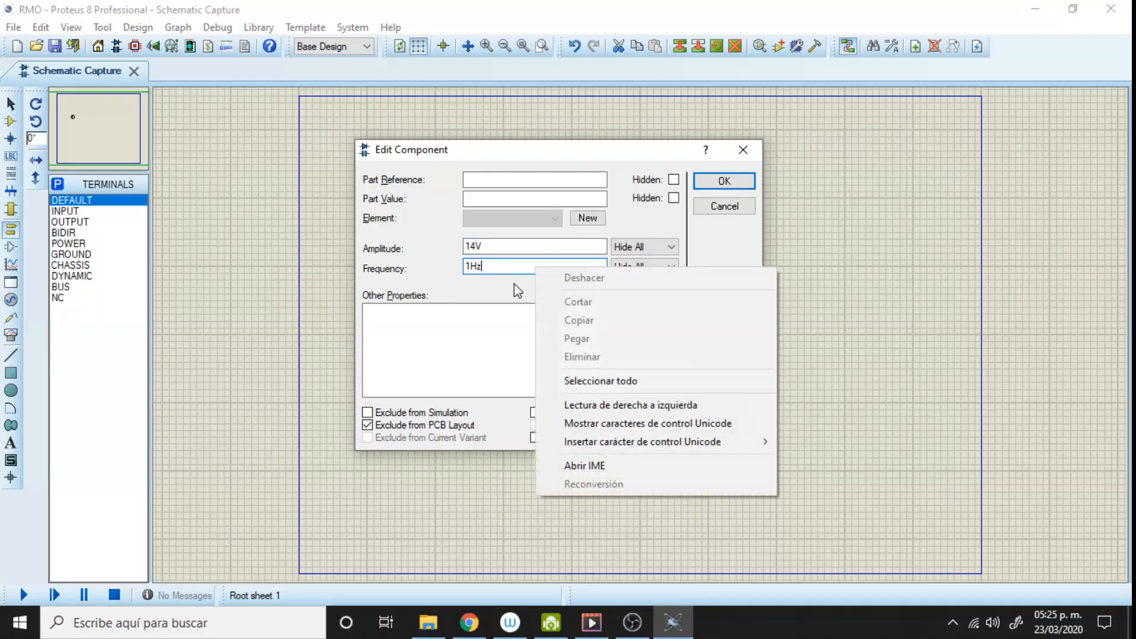
click(485, 267)
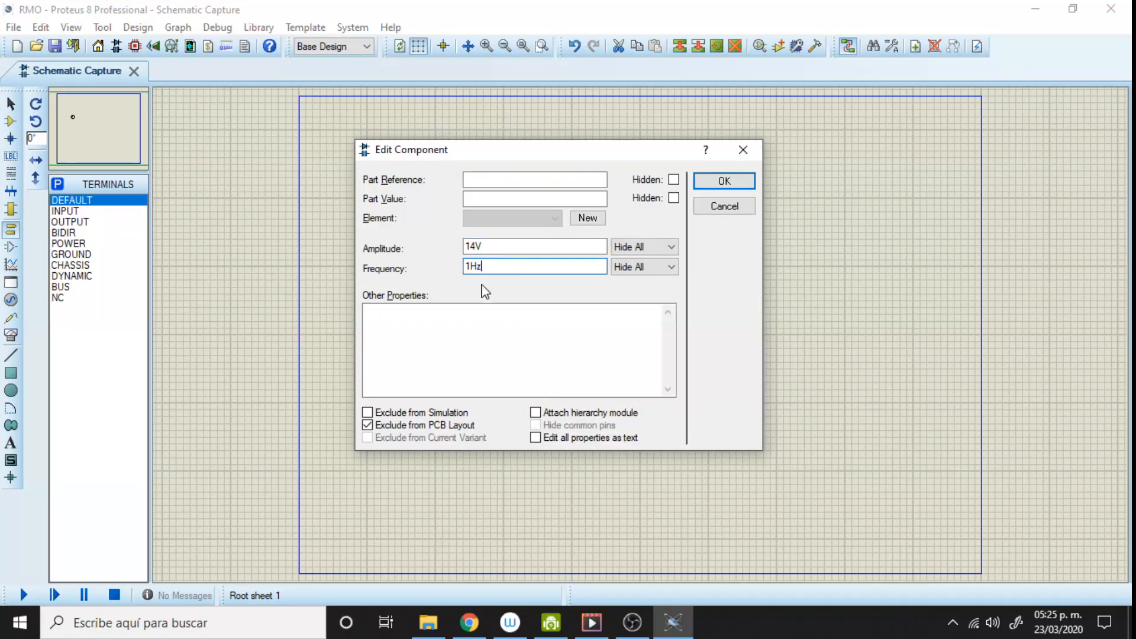
text(00)
click(723, 181)
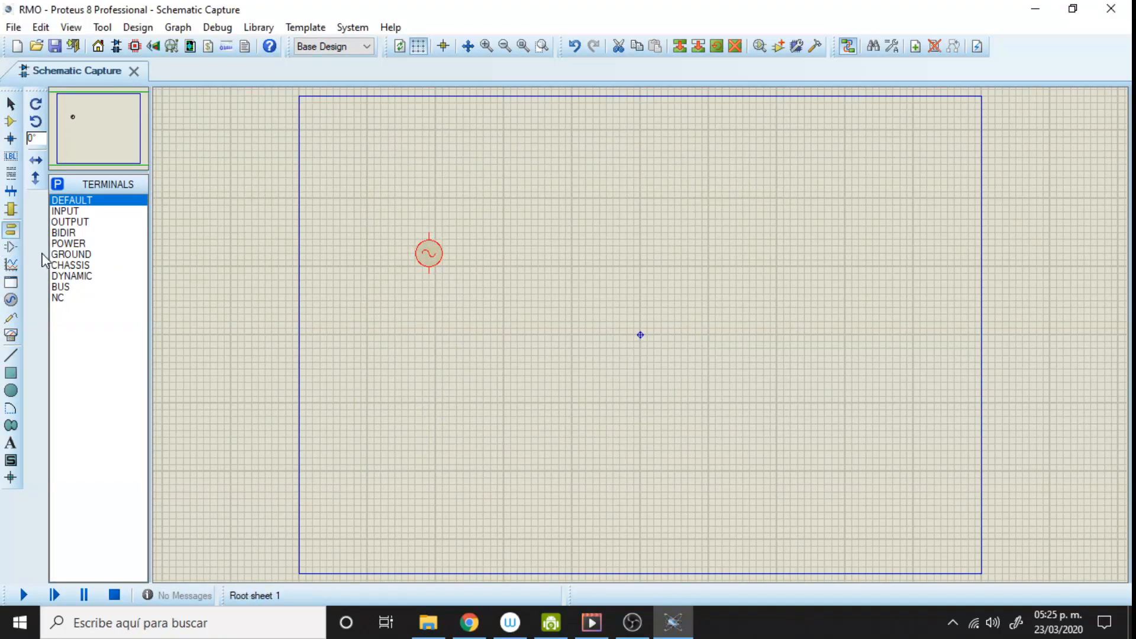
Step: Place a ground terminal below the alternator and wire it to the alternator's lower pin
click(72, 244)
click(83, 255)
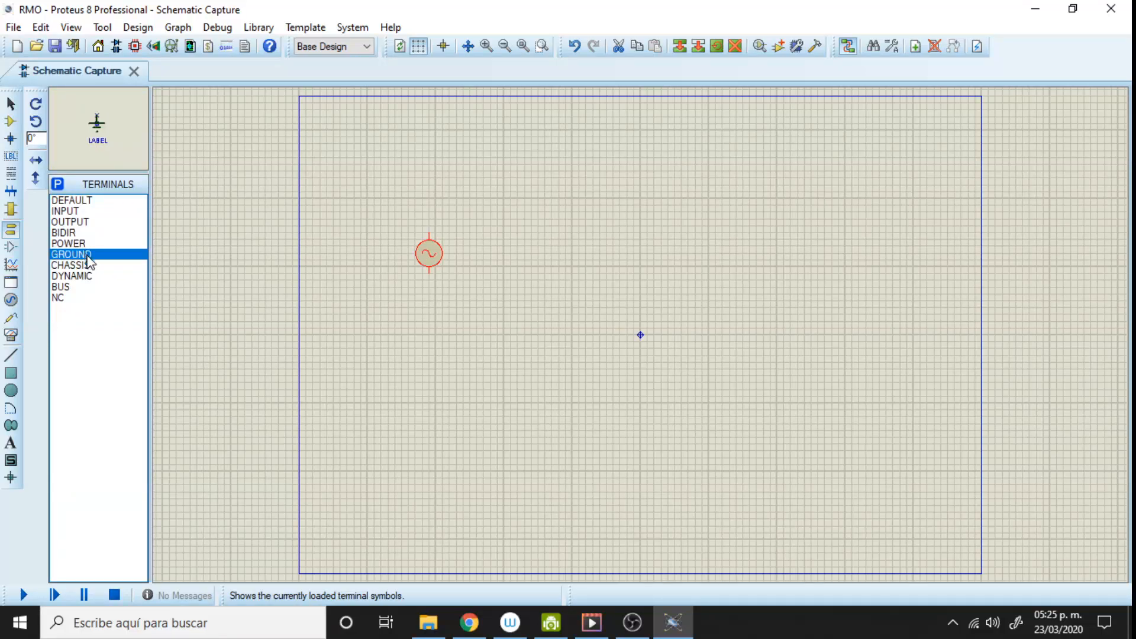
click(429, 315)
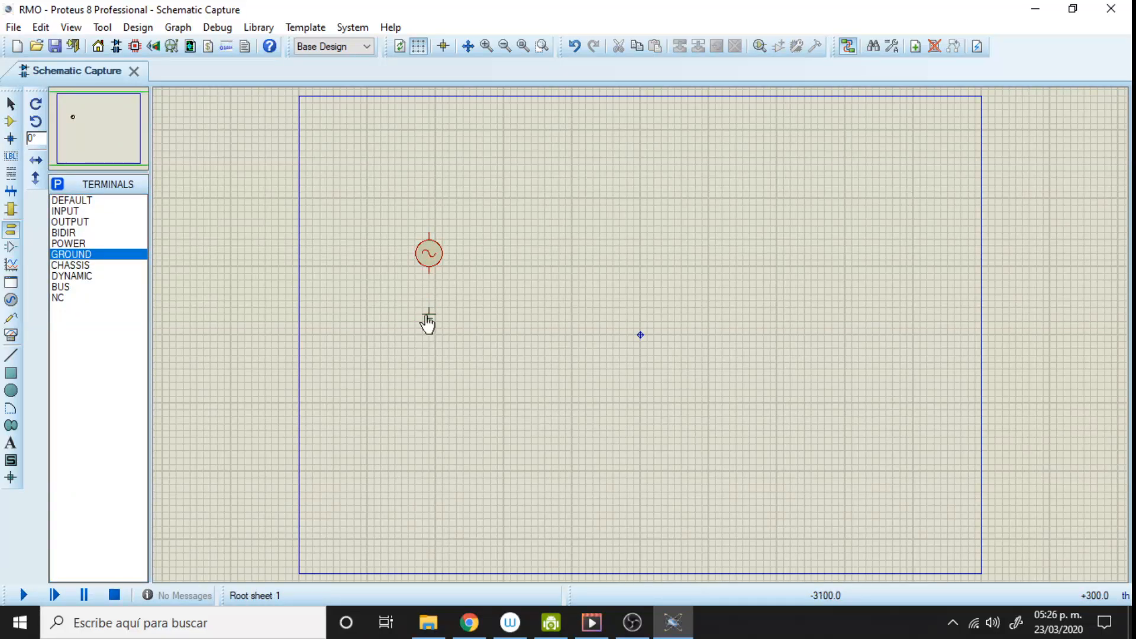
click(429, 306)
click(429, 273)
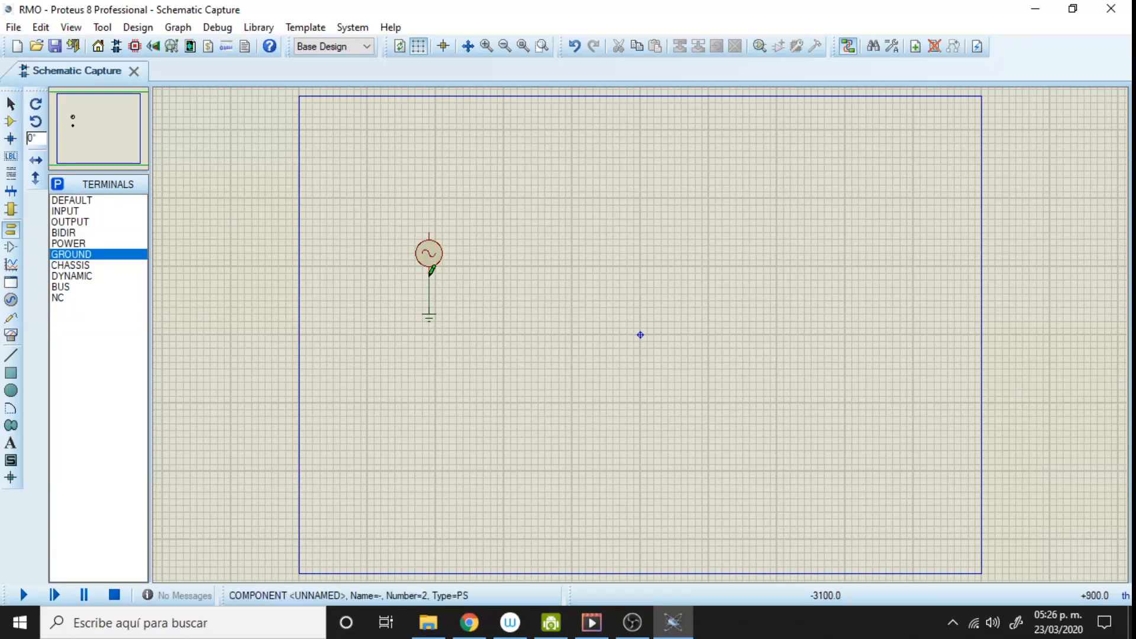
Step: Place an oscilloscope to the right of the alternator and wire its channel A to the alternator's upper pin
click(11, 335)
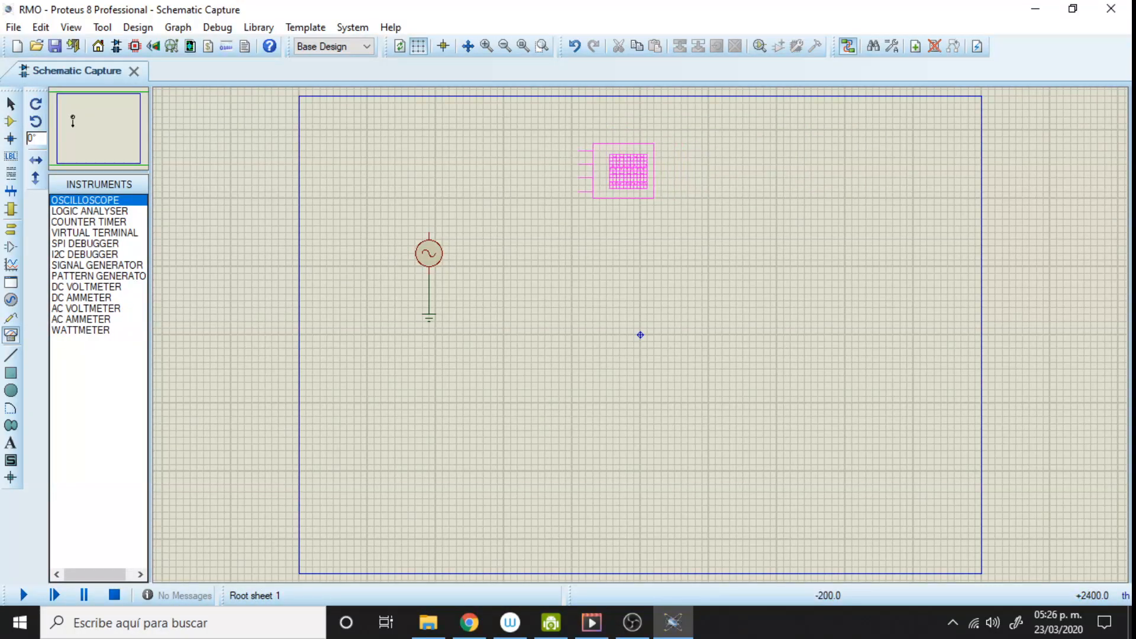
click(560, 202)
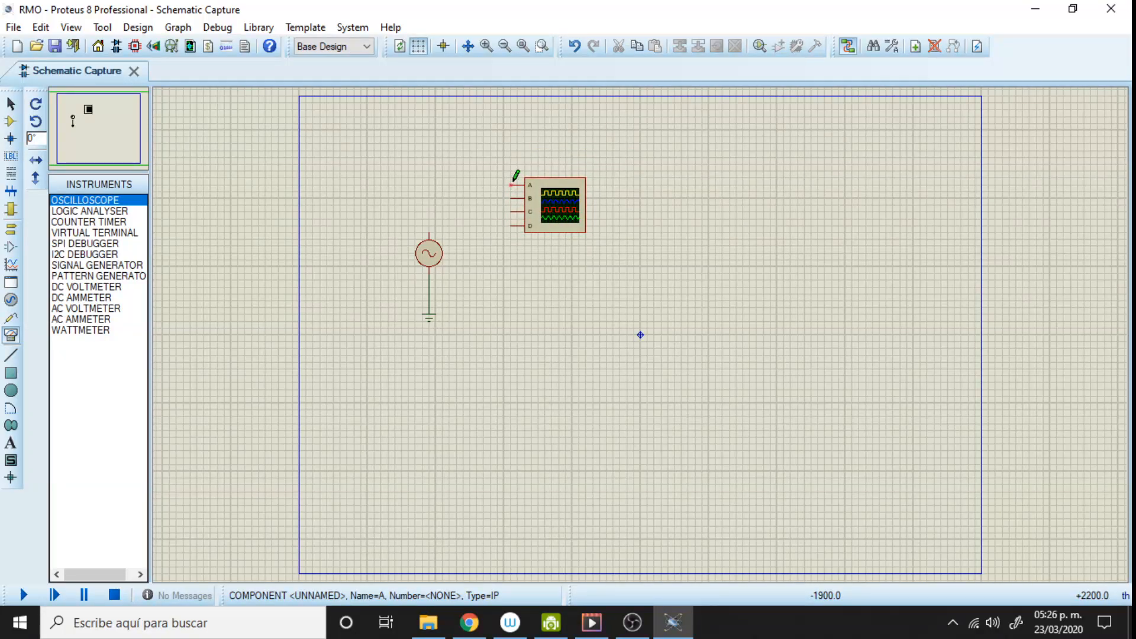
click(513, 183)
click(430, 232)
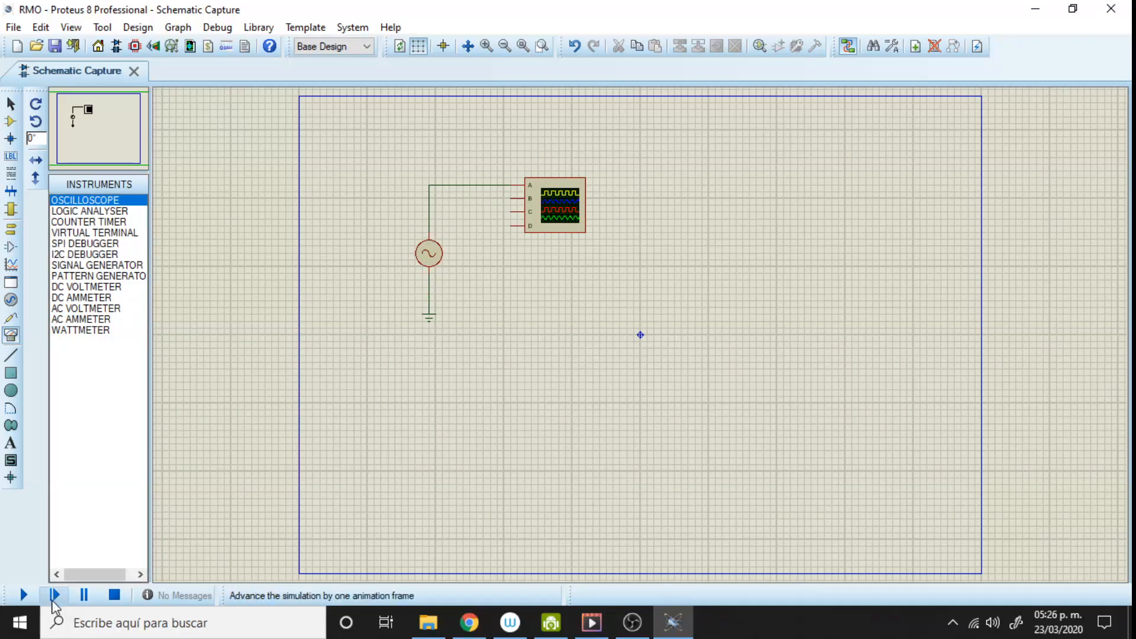
Step: Run the simulation, view the alternator signal with oscilloscope channel A at 10 V per division, and stop it
click(24, 596)
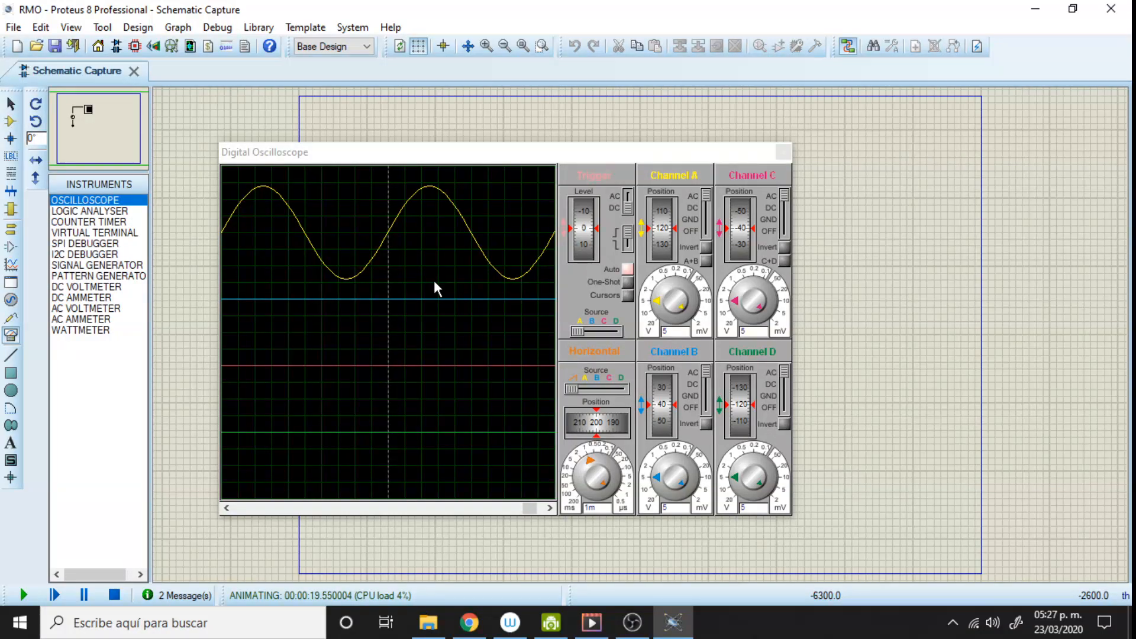
click(653, 311)
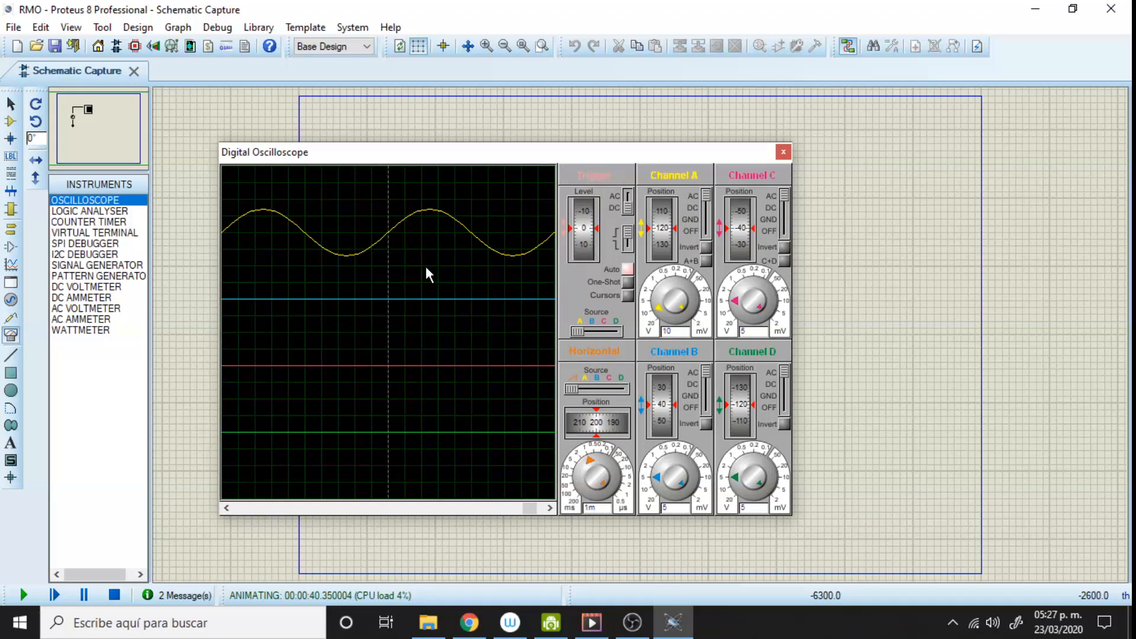
click(115, 595)
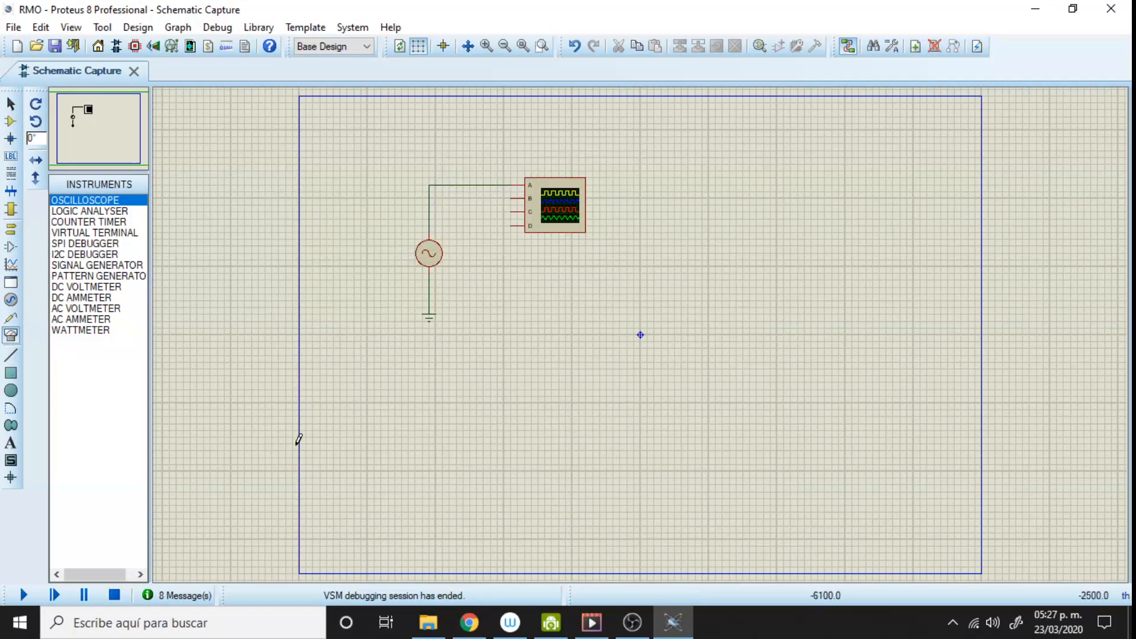
Step: Delete the wire between the alternator and the oscilloscope, and move the oscilloscope to the upper-right part of the sheet
right_click(465, 184)
click(521, 223)
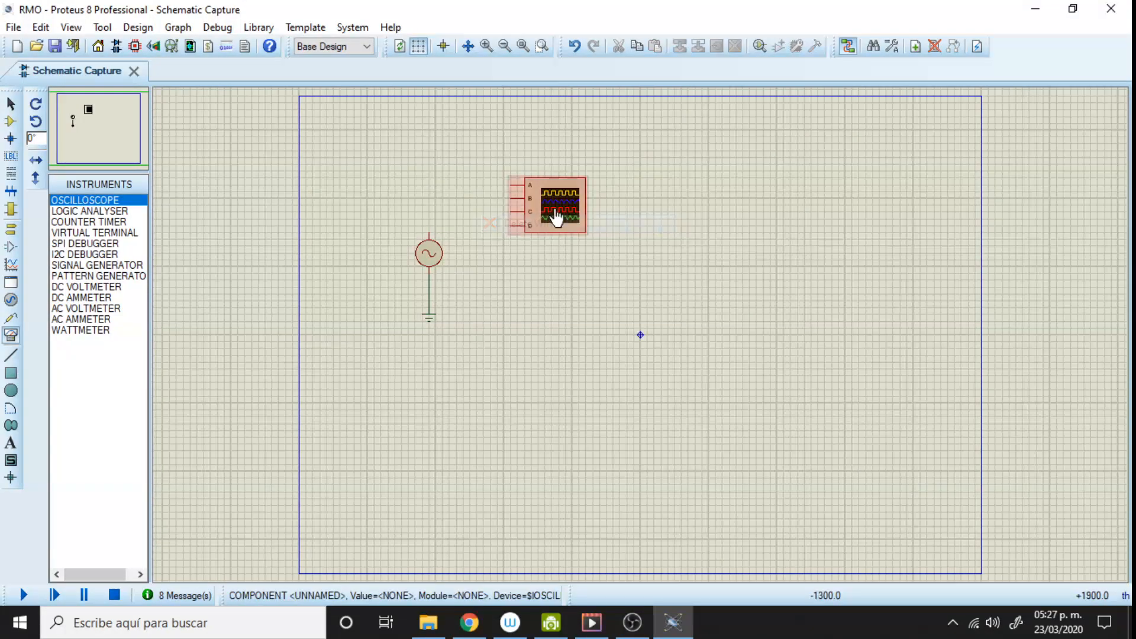
drag(597, 212, 822, 219)
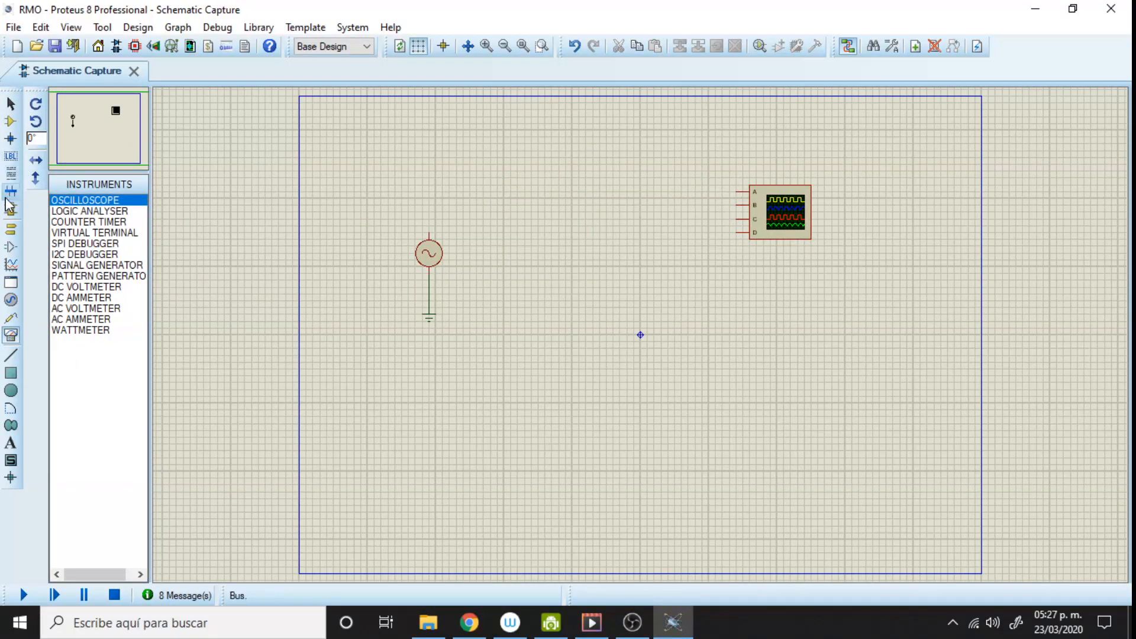
Step: Place a diode above and to the right of the alternator and wire its anode to the alternator's upper pin
click(10, 122)
click(65, 211)
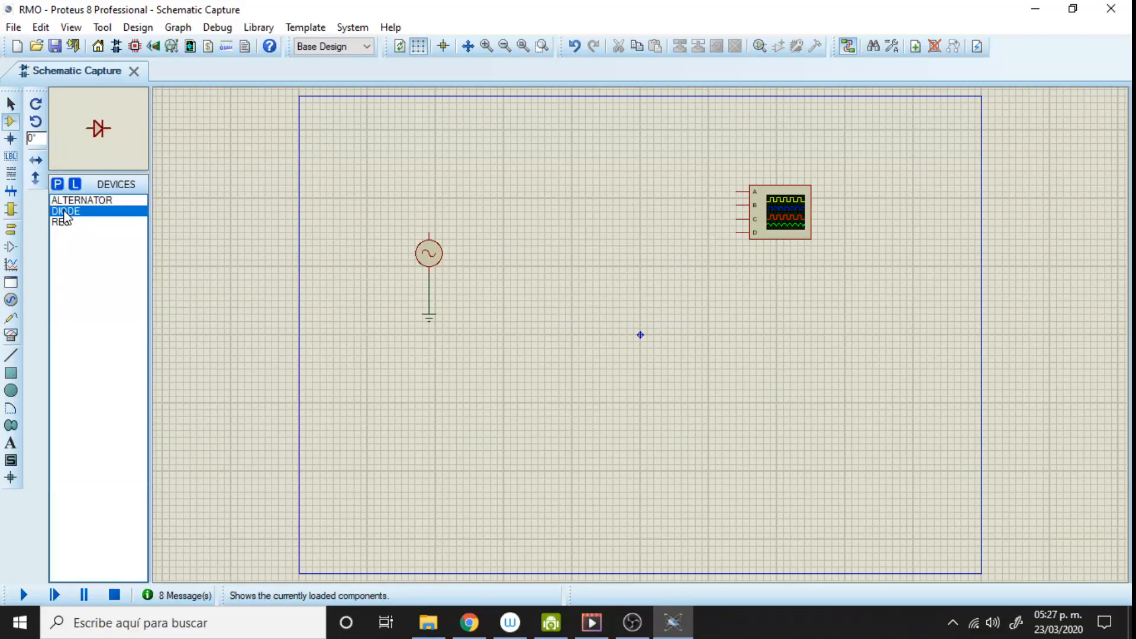
click(481, 219)
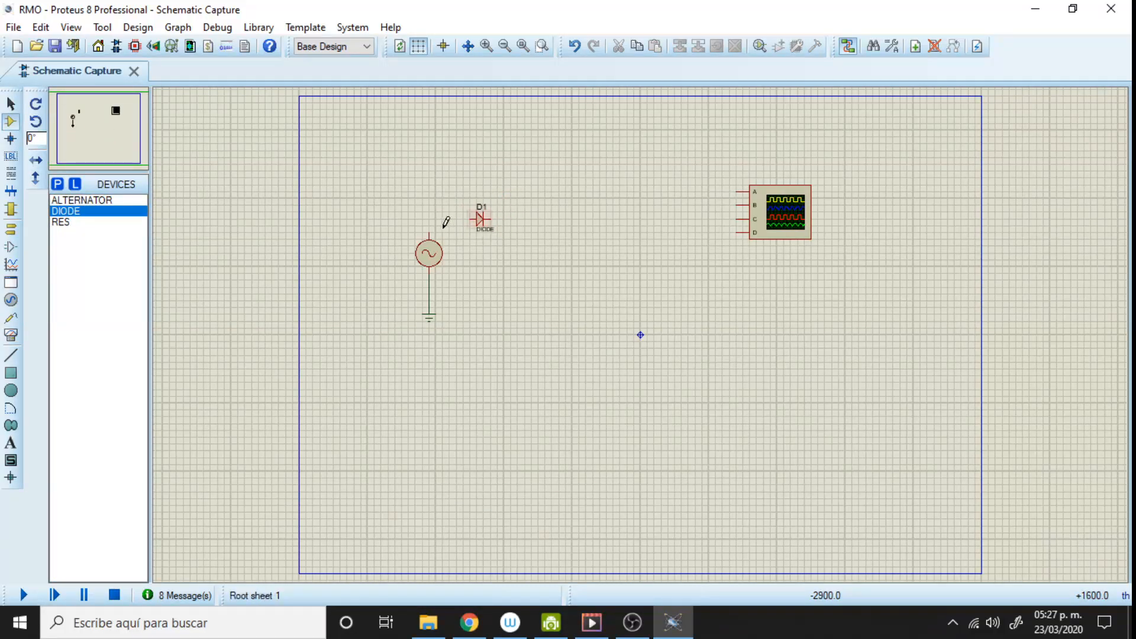
click(429, 229)
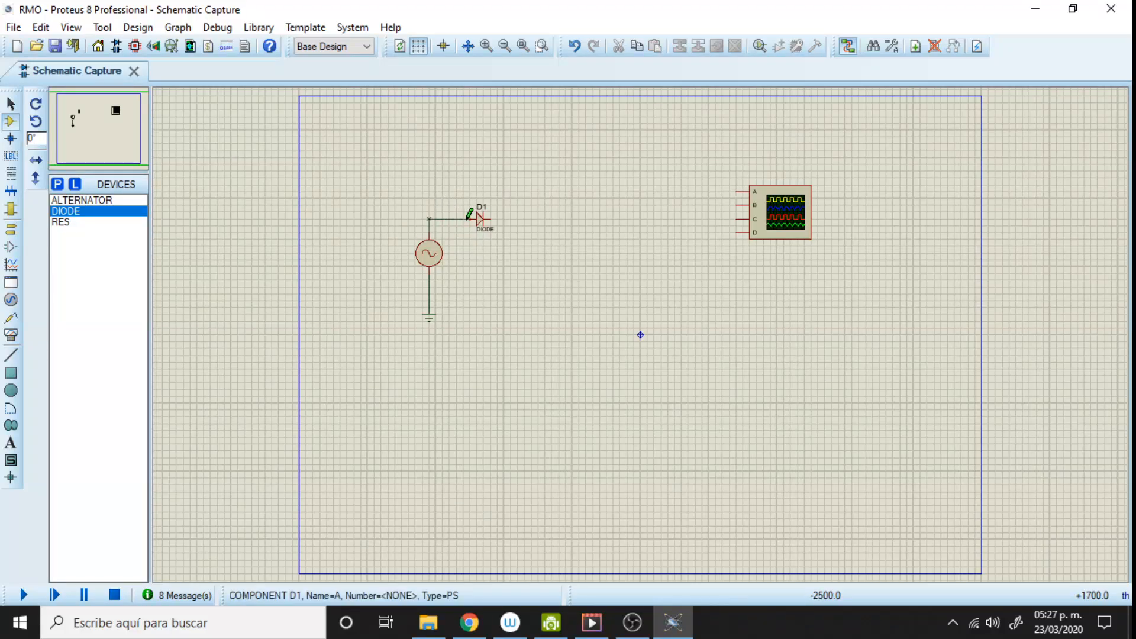
click(469, 218)
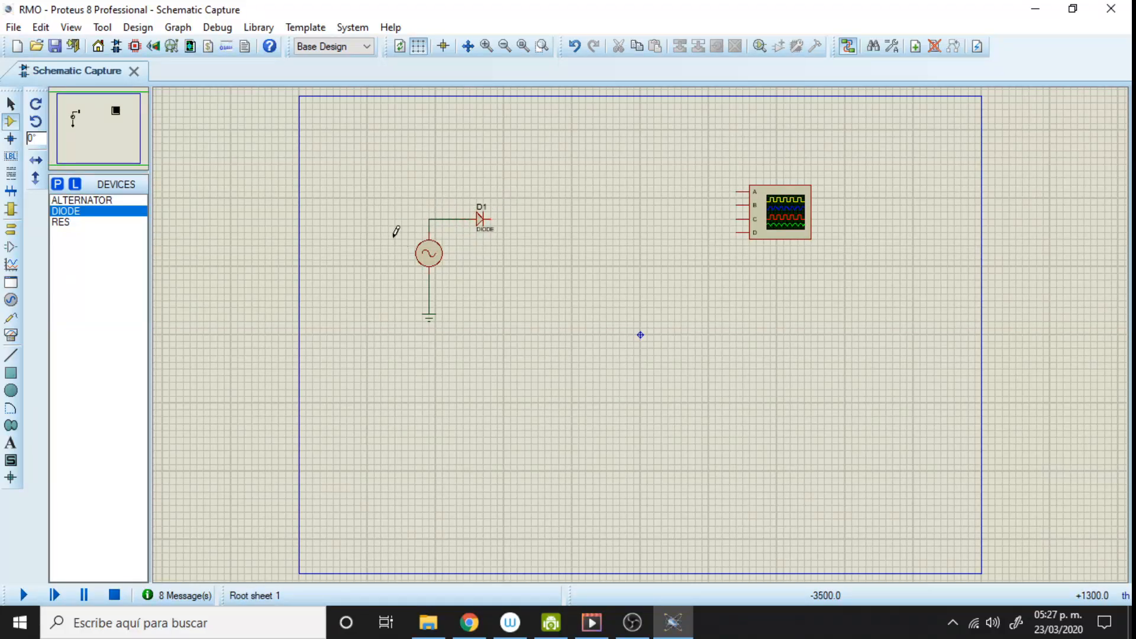
Step: Place a resistor to the right of the diode, slightly lower, and rotate it anti-clockwise to a vertical orientation
click(85, 222)
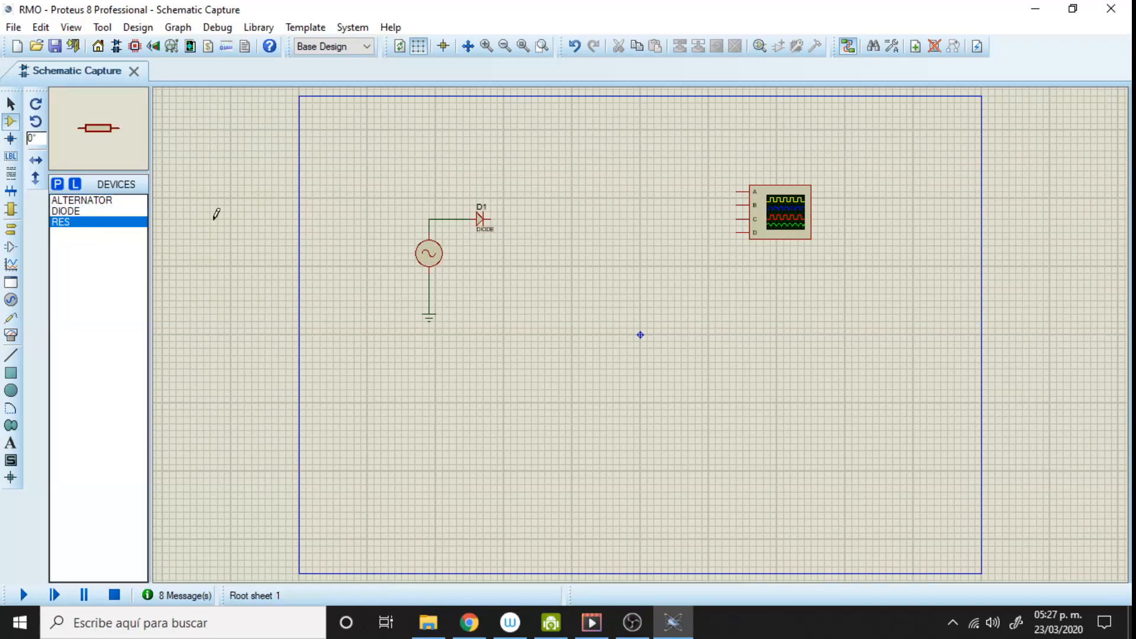
click(540, 253)
right_click(558, 254)
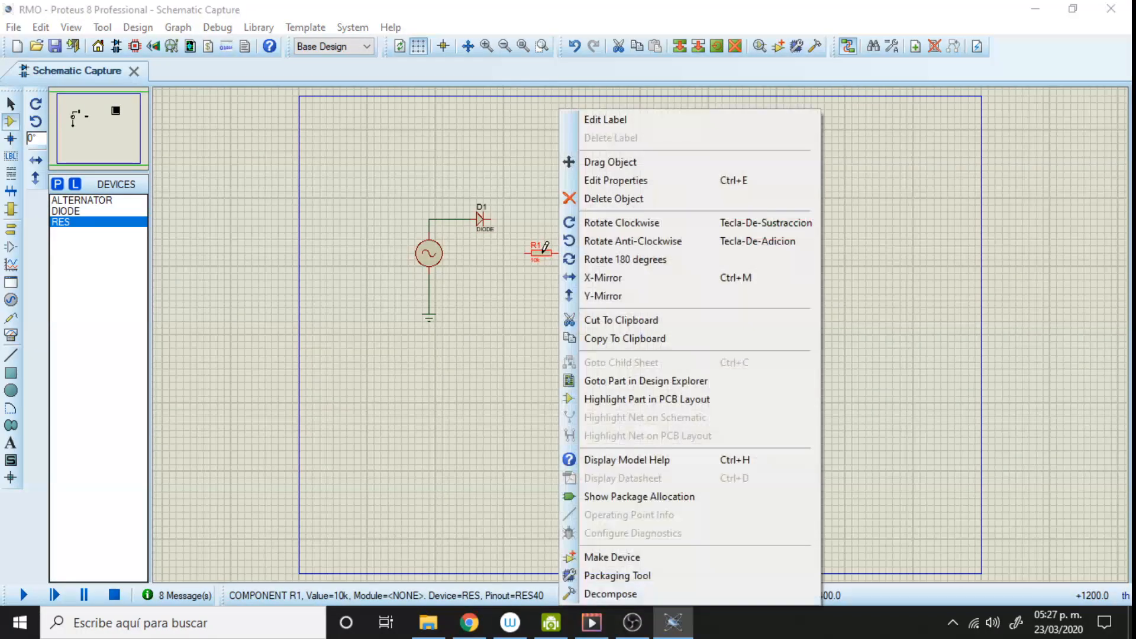
click(590, 248)
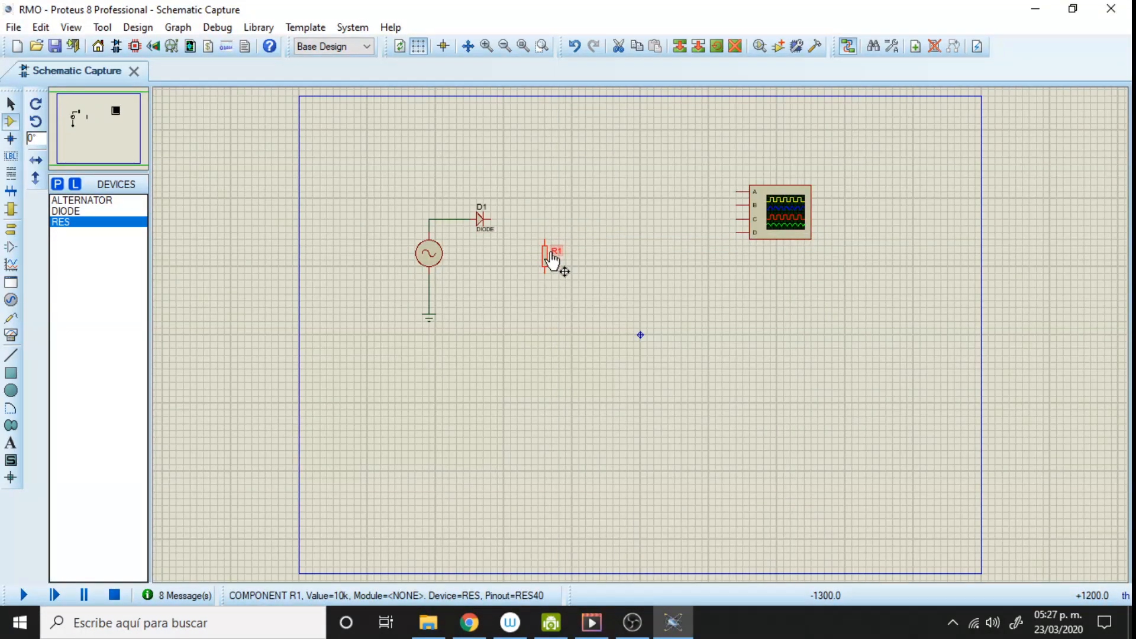
Step: Set the resistor's resistance to 1 ohm
double_click(556, 262)
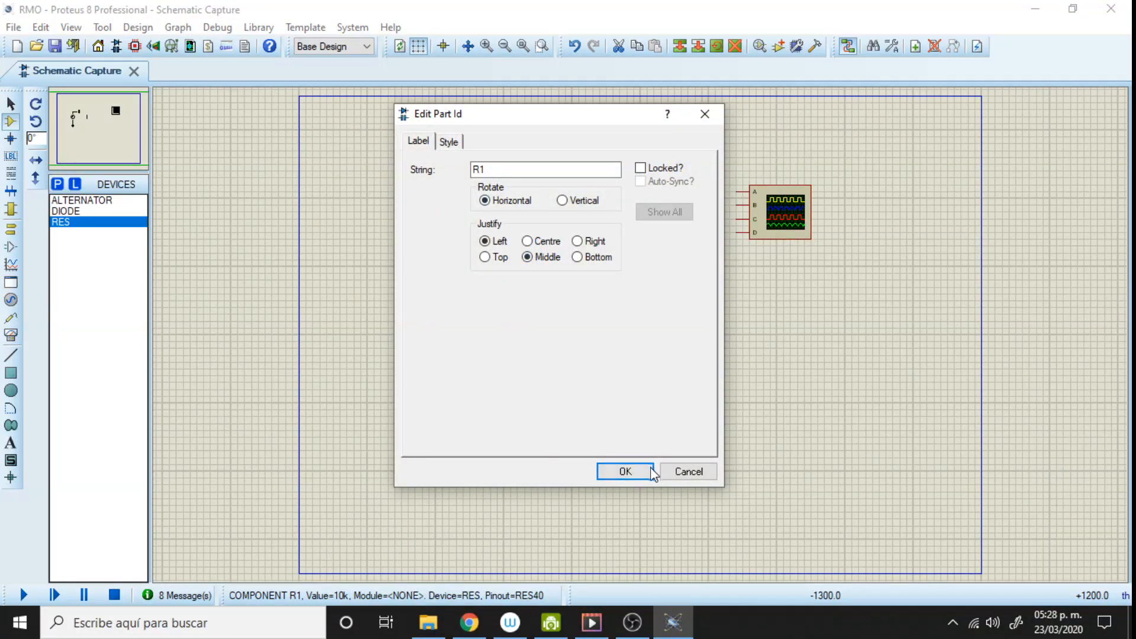
click(648, 471)
double_click(556, 261)
text(1)
key(Return)
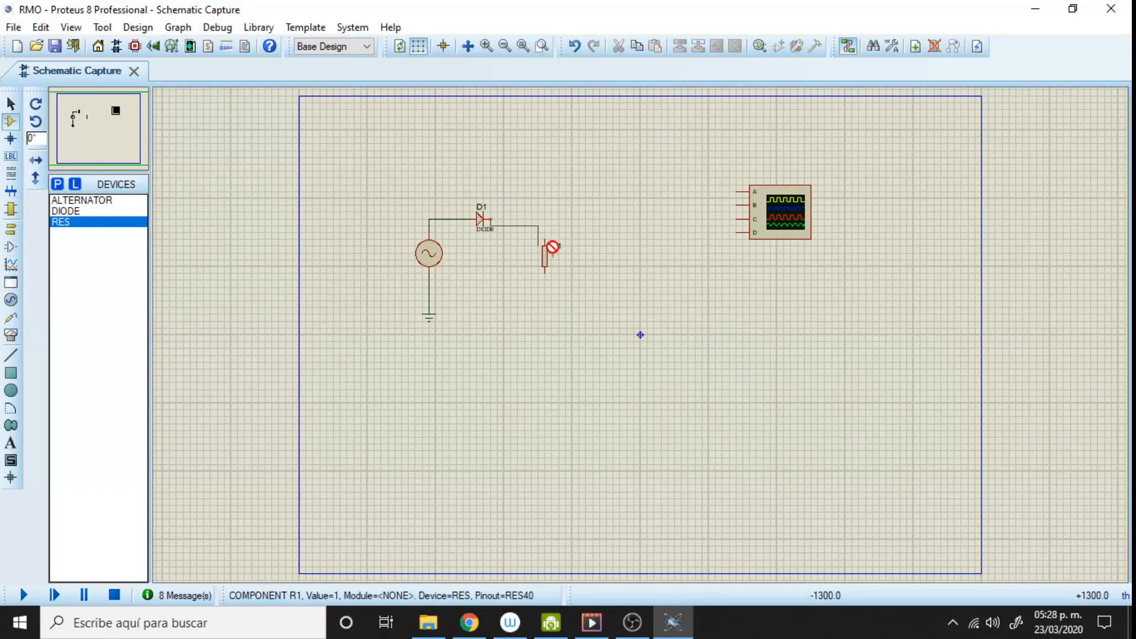
Step: Wire the diode's cathode to the resistor's upper pin, and the resistor's lower pin to the wire between alternator and ground
click(492, 218)
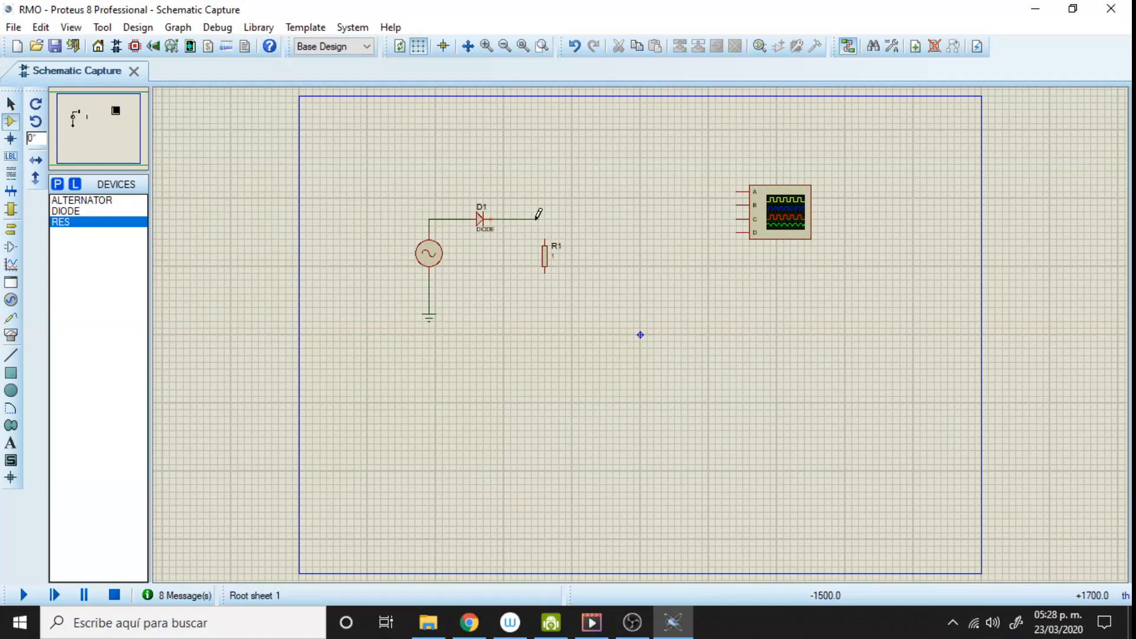
click(544, 240)
scroll(552, 263, up, 3)
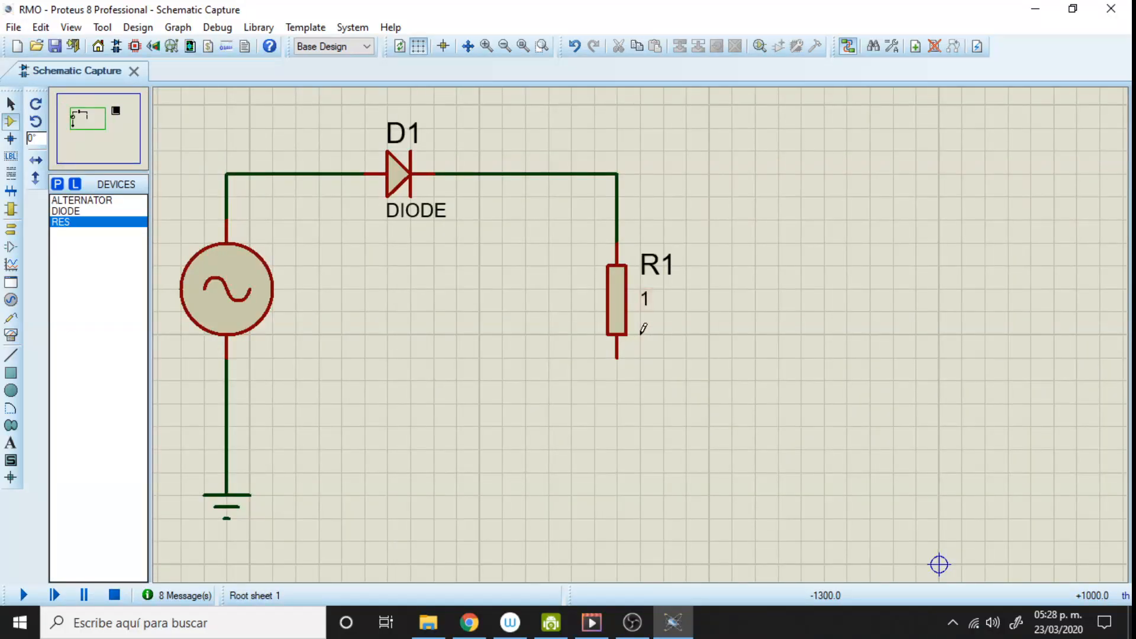
scroll(644, 329, down, 2)
click(625, 350)
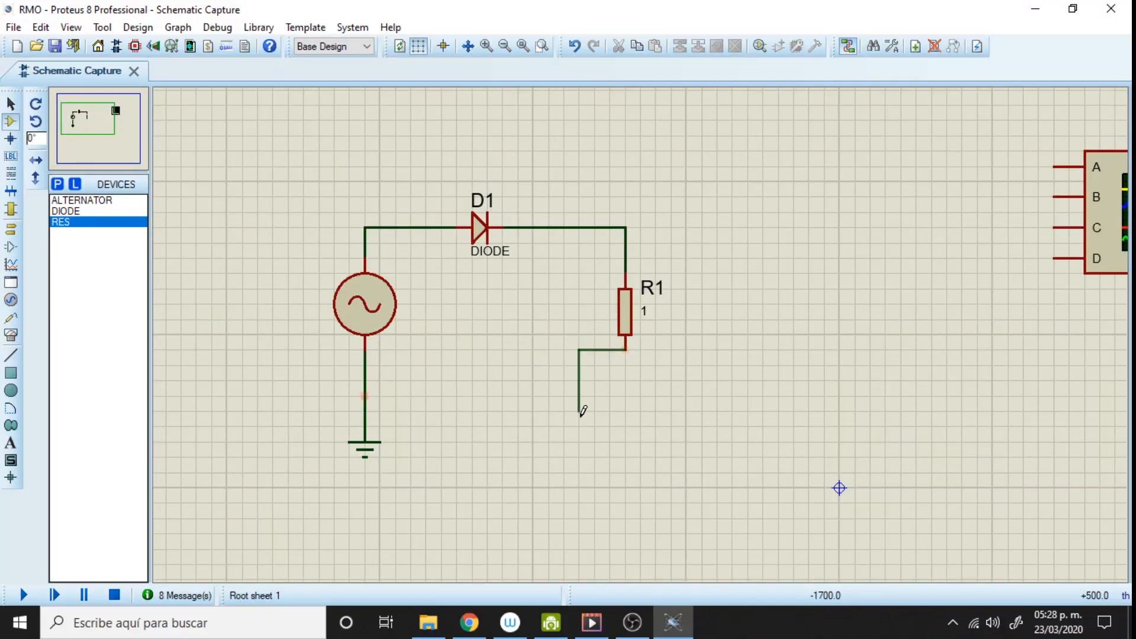
click(624, 394)
click(368, 393)
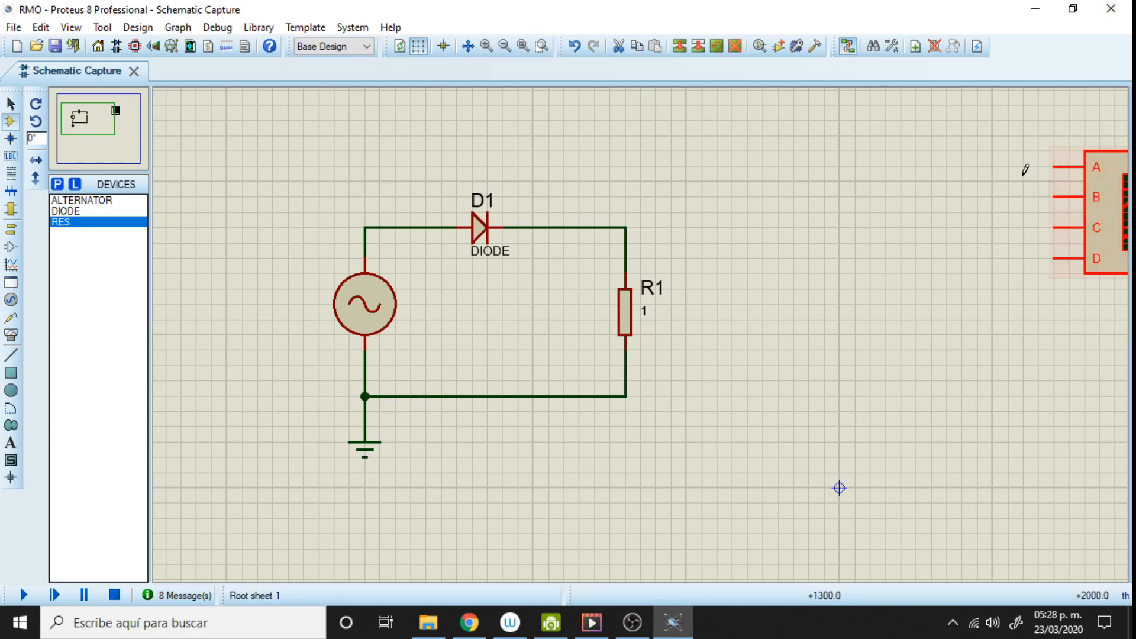
Step: Move the oscilloscope near the resistor and wire channel A to the alternator-diode node and channel B to the diode-resistor node
drag(1096, 201, 754, 193)
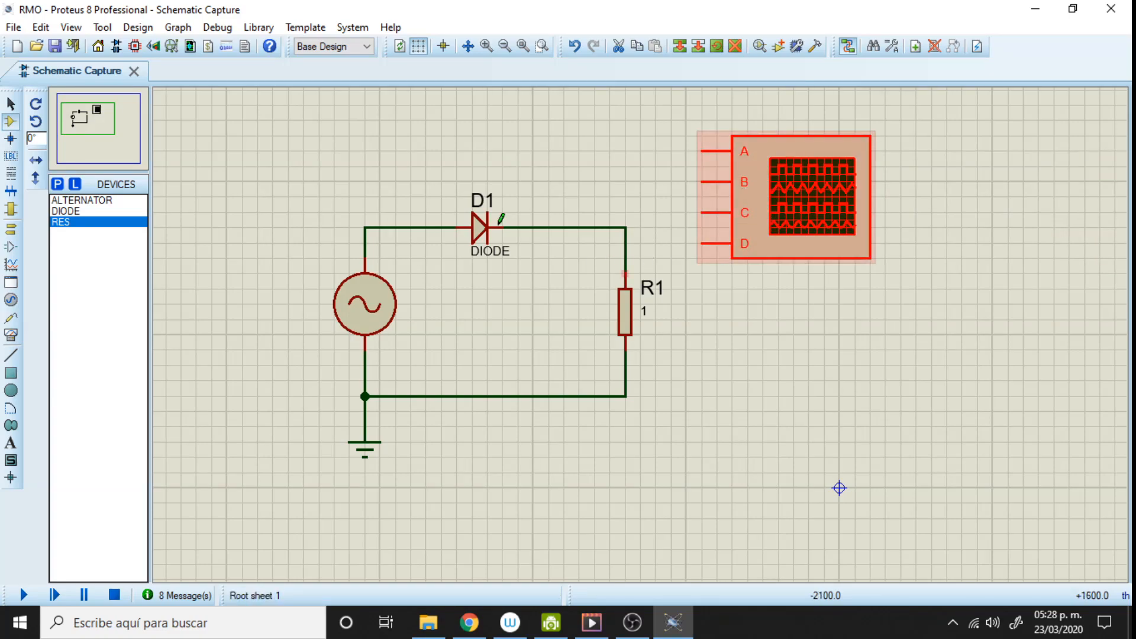
click(702, 151)
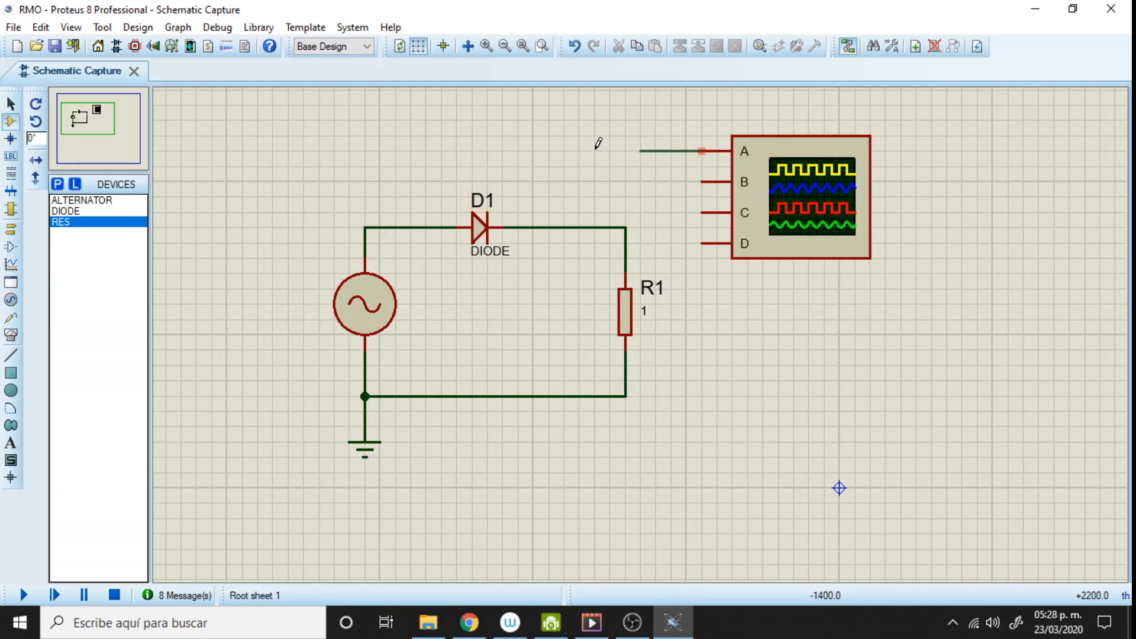
click(365, 226)
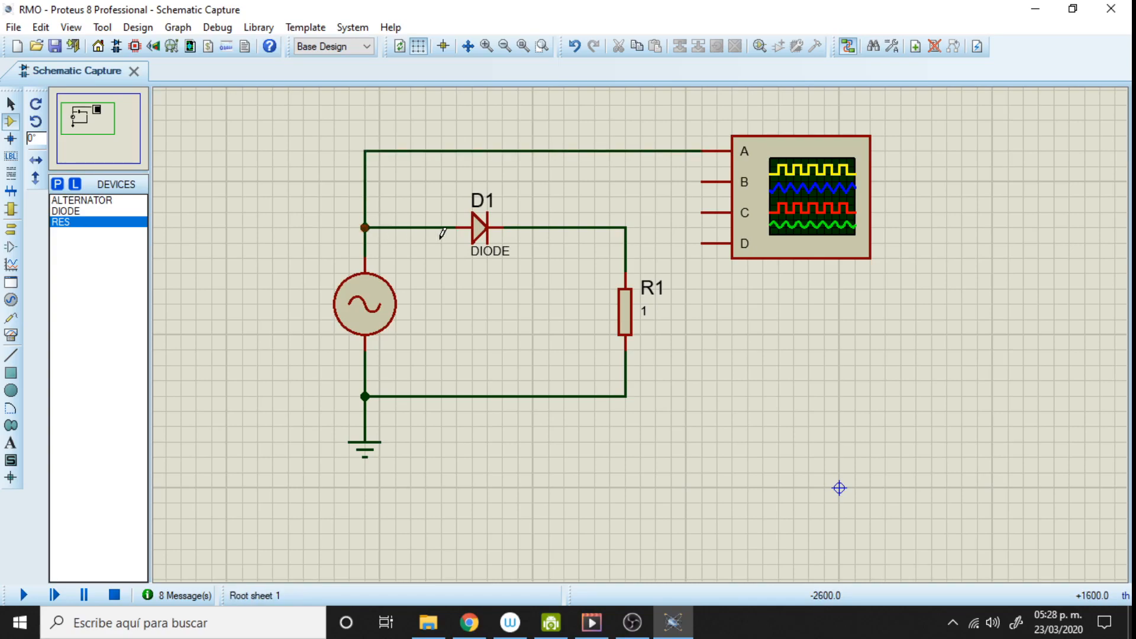
click(705, 181)
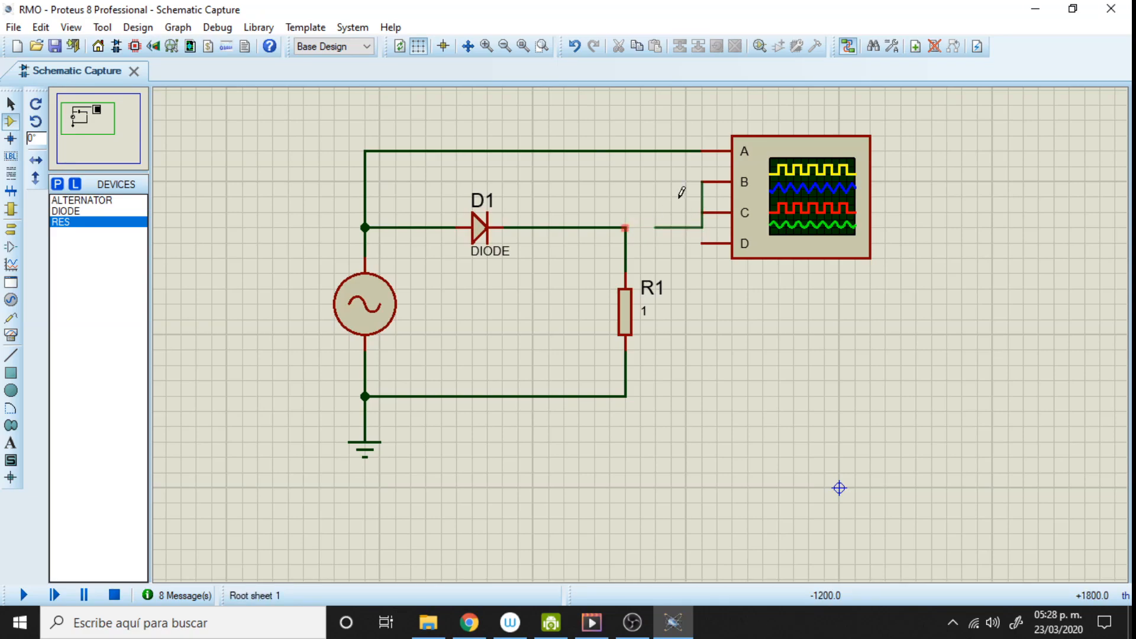
click(626, 227)
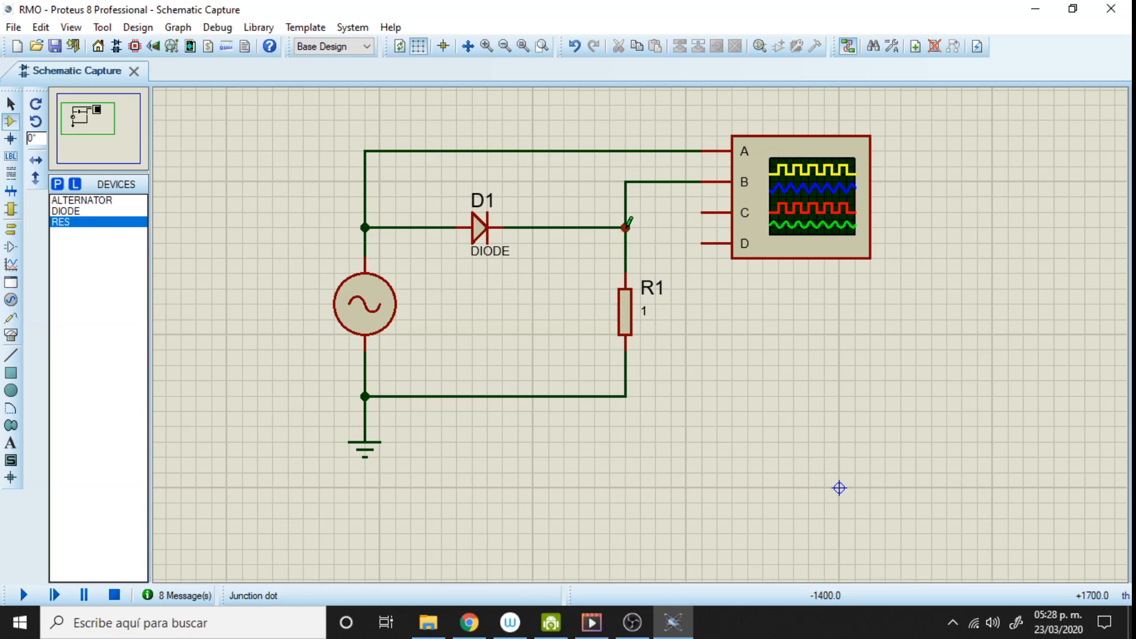
Step: Run the simulation, set oscilloscope channel B to 10 V per division, and shift its trace up onto the channel A trace
click(34, 599)
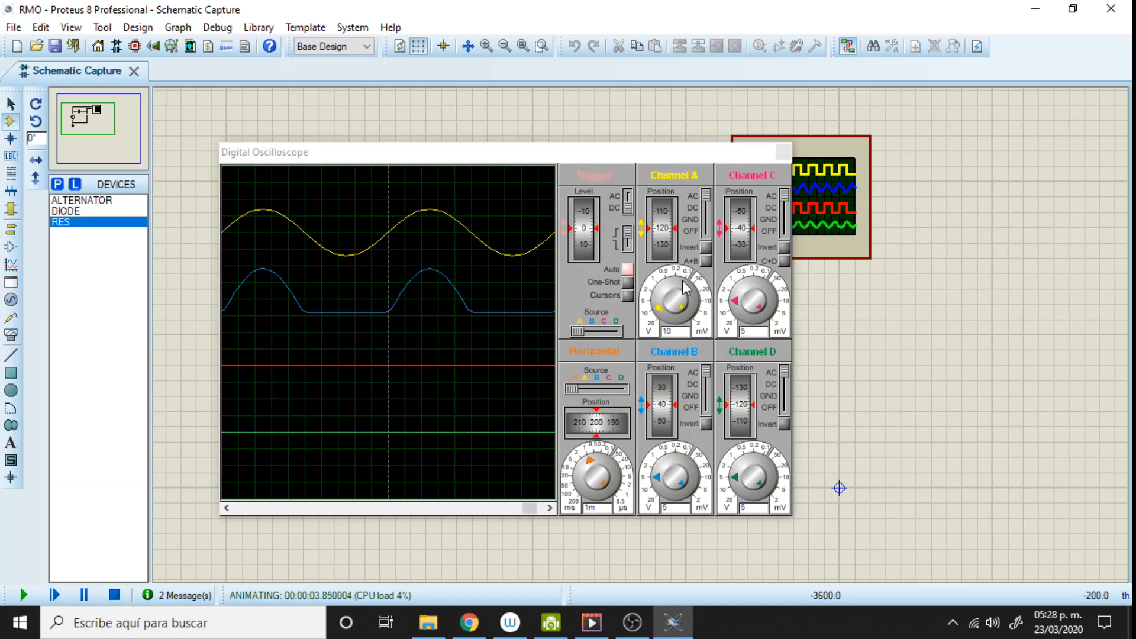
click(658, 488)
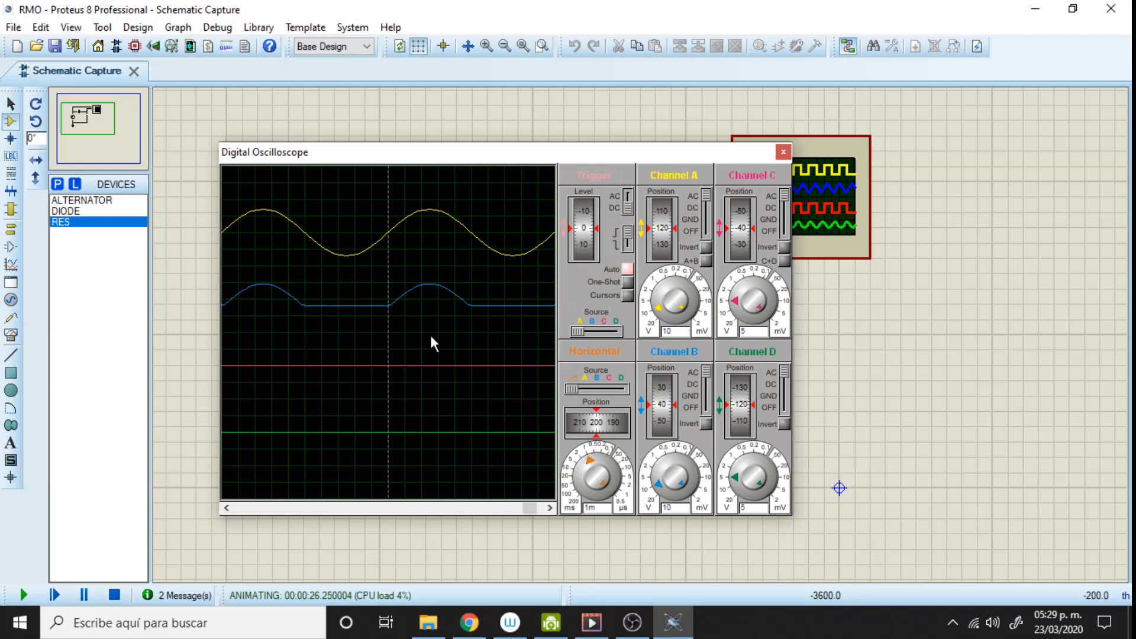
drag(661, 415, 660, 379)
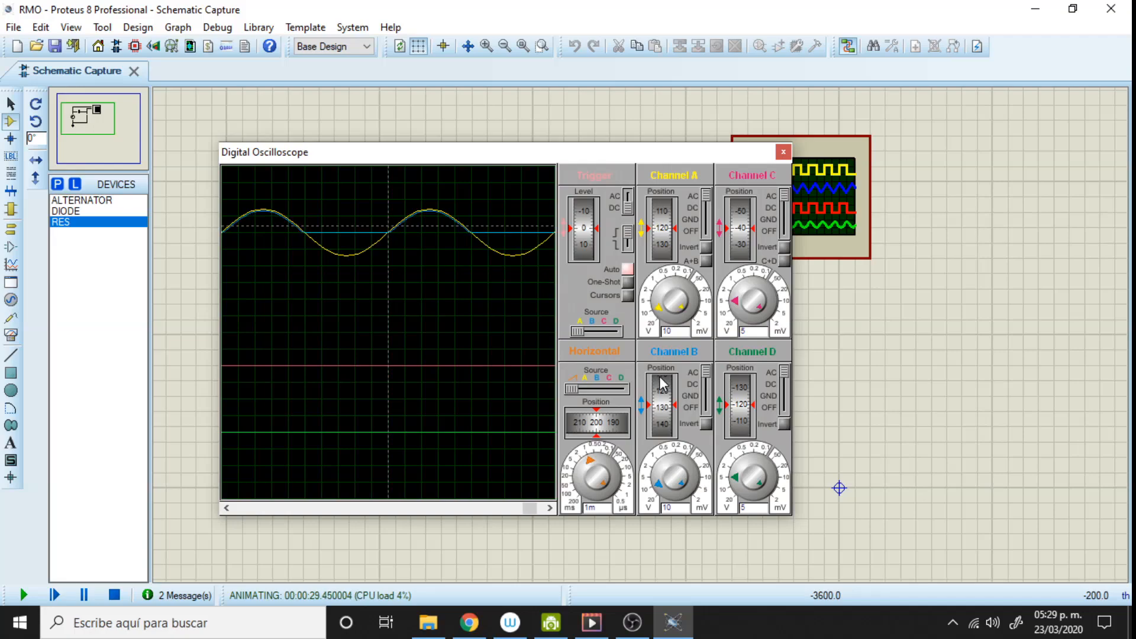